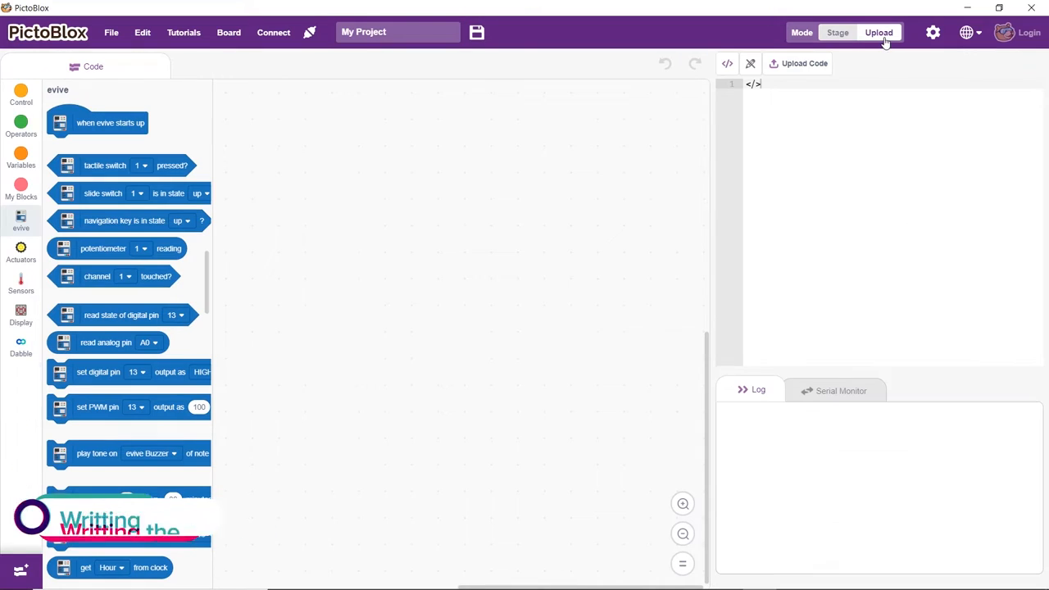
- Begin making a new custom block from the My Blocks category
{"action": "left_click", "coordinate": [33, 196]}
{"action": "left_click", "coordinate": [85, 125]}
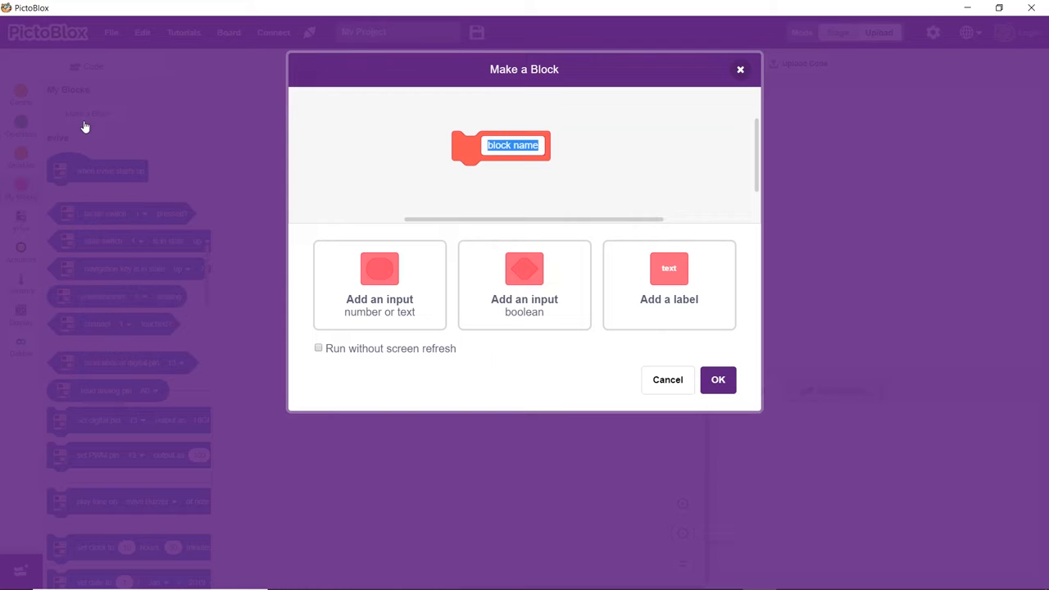
{"action": "type", "text": "Go"}
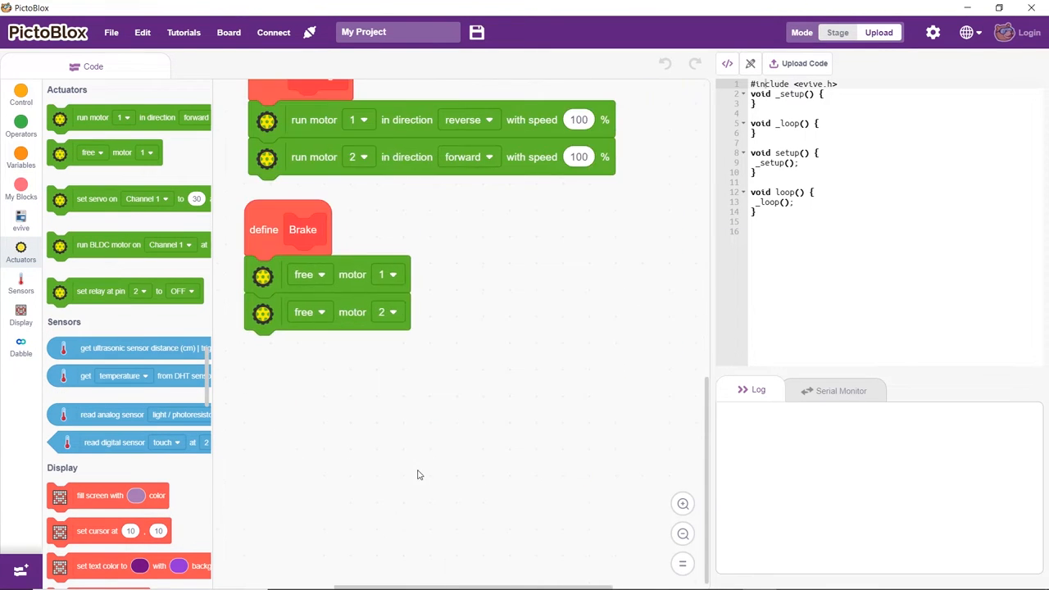
- Start a 'when evive starts up' script that sets the relay at pin 10 OFF
{"action": "left_click", "coordinate": [20, 221]}
{"action": "left_click_drag", "start_coordinate": [99, 123], "coordinate": [258, 386]}
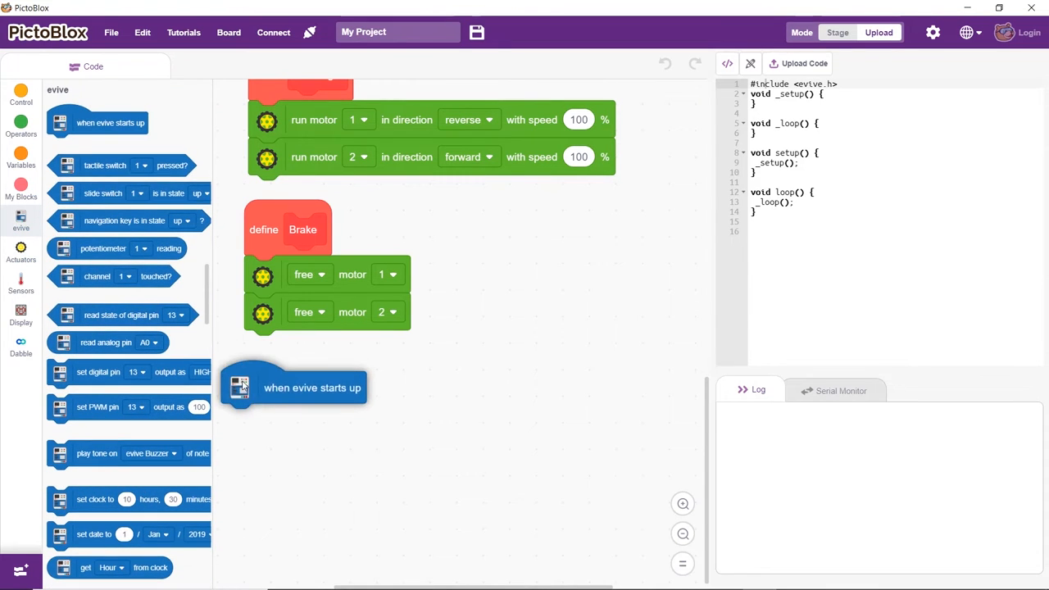
{"action": "scroll", "coordinate": [354, 398], "scroll_direction": "down", "scroll_amount": 2}
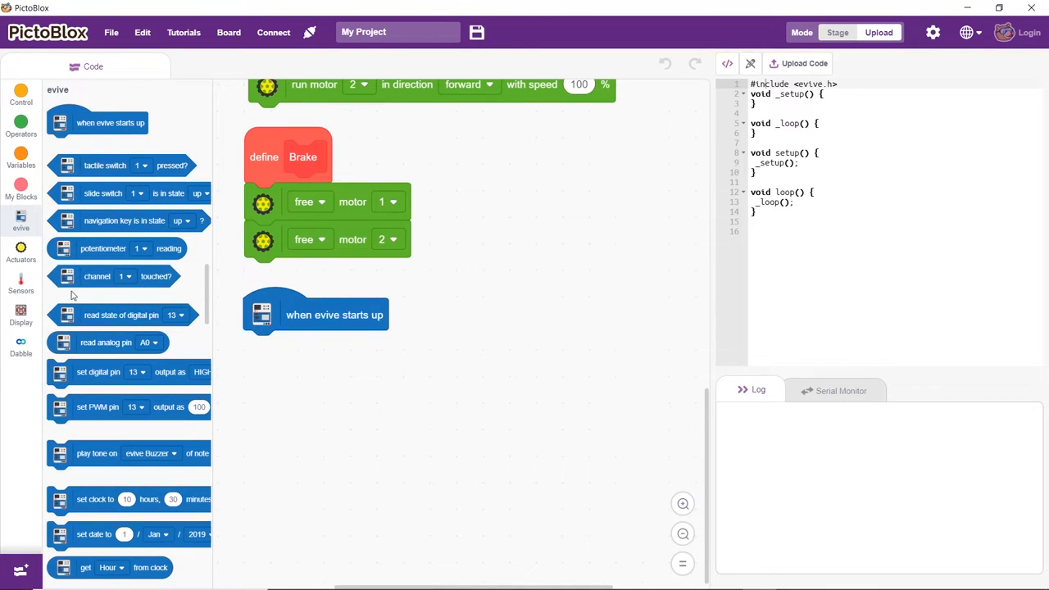
{"action": "left_click", "coordinate": [22, 252]}
{"action": "left_click_drag", "start_coordinate": [98, 290], "coordinate": [299, 349]}
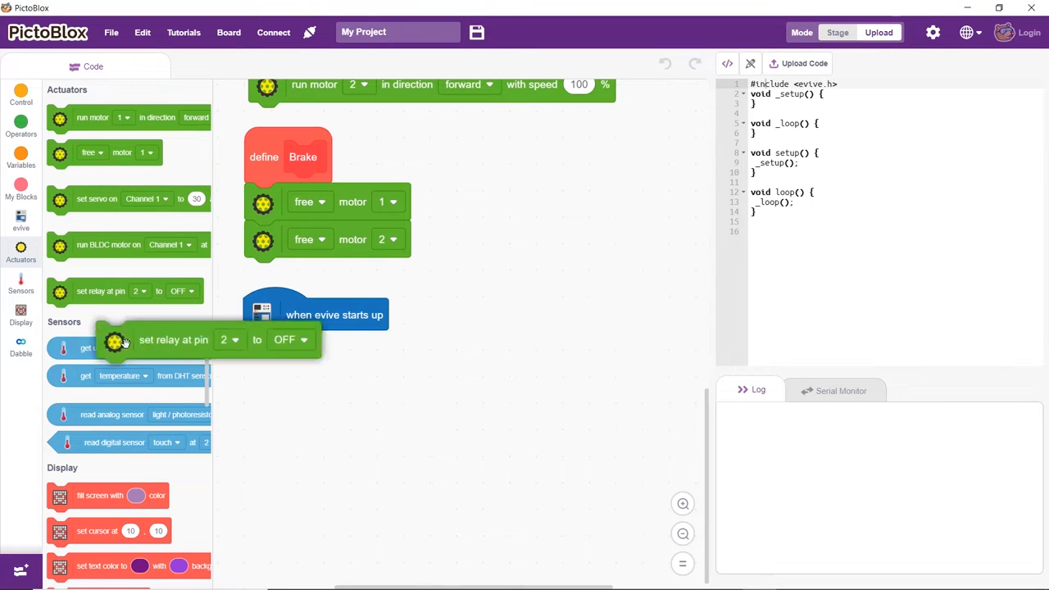
{"action": "left_click", "coordinate": [375, 349]}
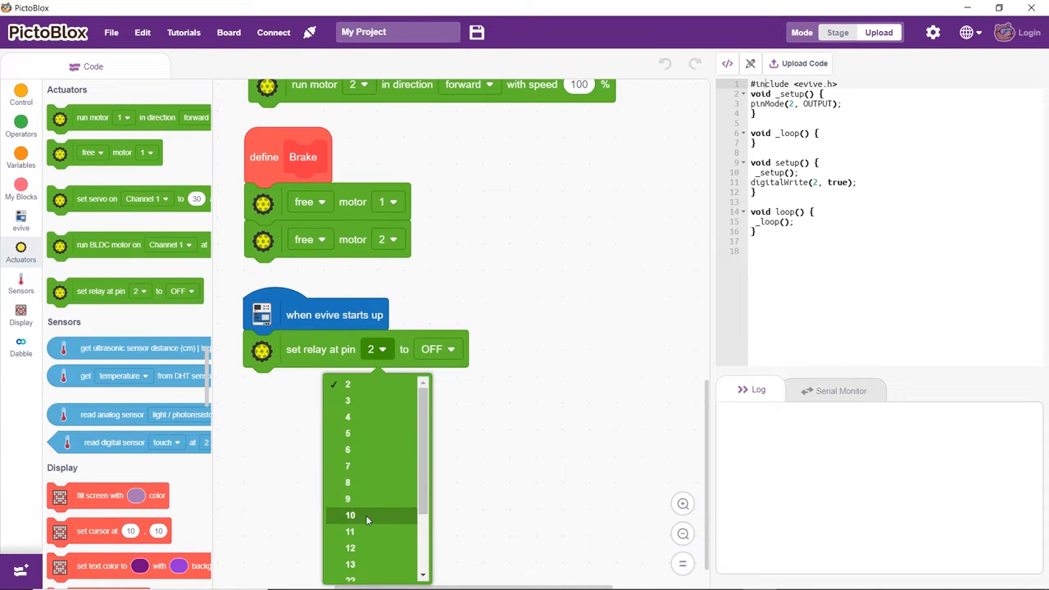
{"action": "left_click", "coordinate": [366, 514]}
- Fill the evive screen with black below the relay block
{"action": "left_click", "coordinate": [21, 315]}
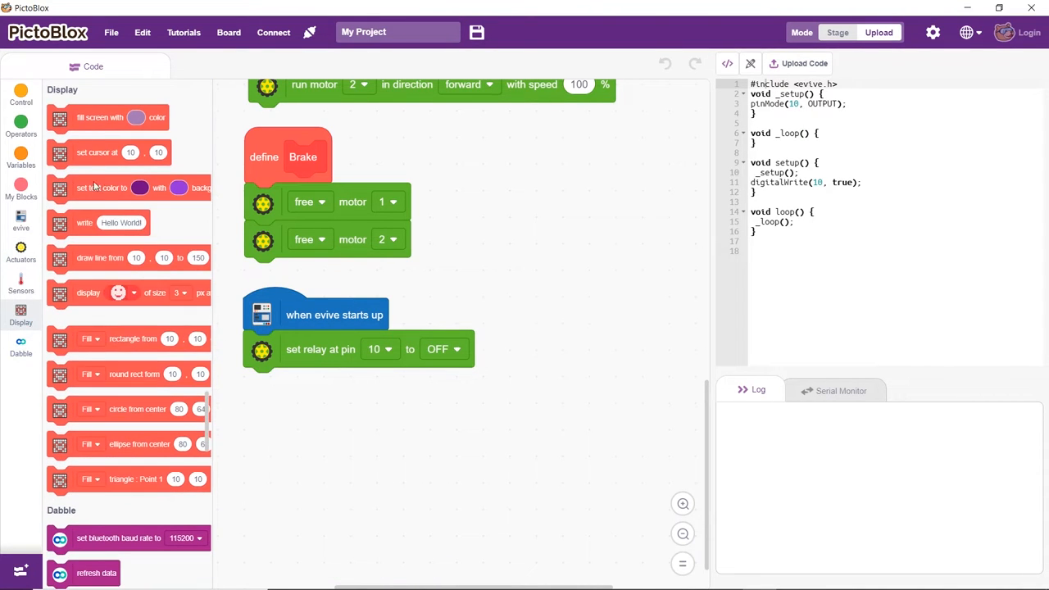
{"action": "left_click_drag", "start_coordinate": [99, 117], "coordinate": [320, 385]}
{"action": "left_click", "coordinate": [371, 386]}
{"action": "left_click", "coordinate": [355, 482]}
{"action": "left_click", "coordinate": [372, 525]}
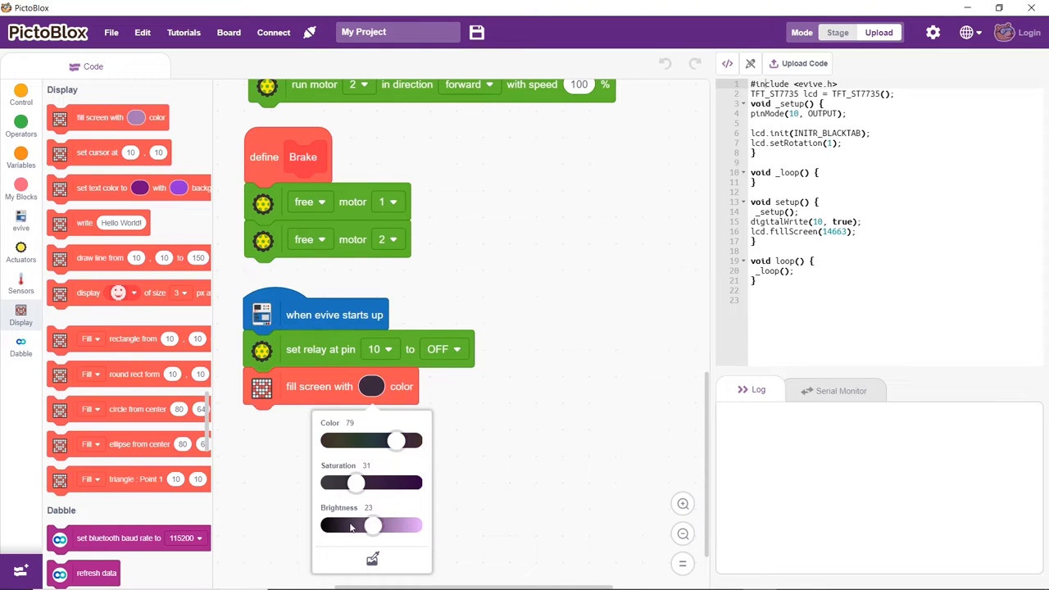
{"action": "left_click_drag", "start_coordinate": [372, 525], "coordinate": [325, 530]}
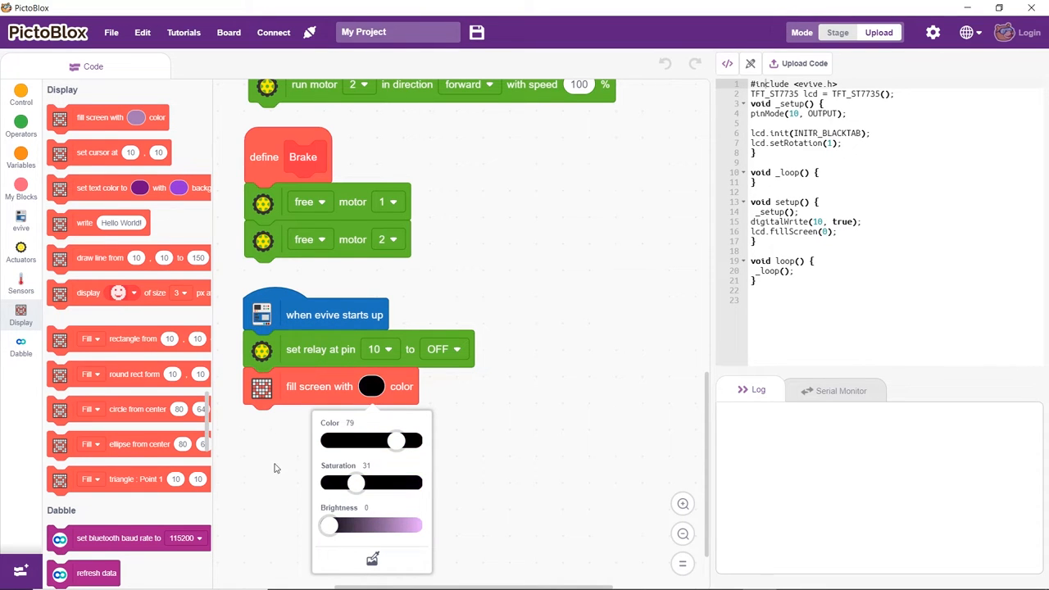
- Add a forever loop with an if-else checking 'is up pressed on gamepad?'
{"action": "left_click", "coordinate": [20, 96]}
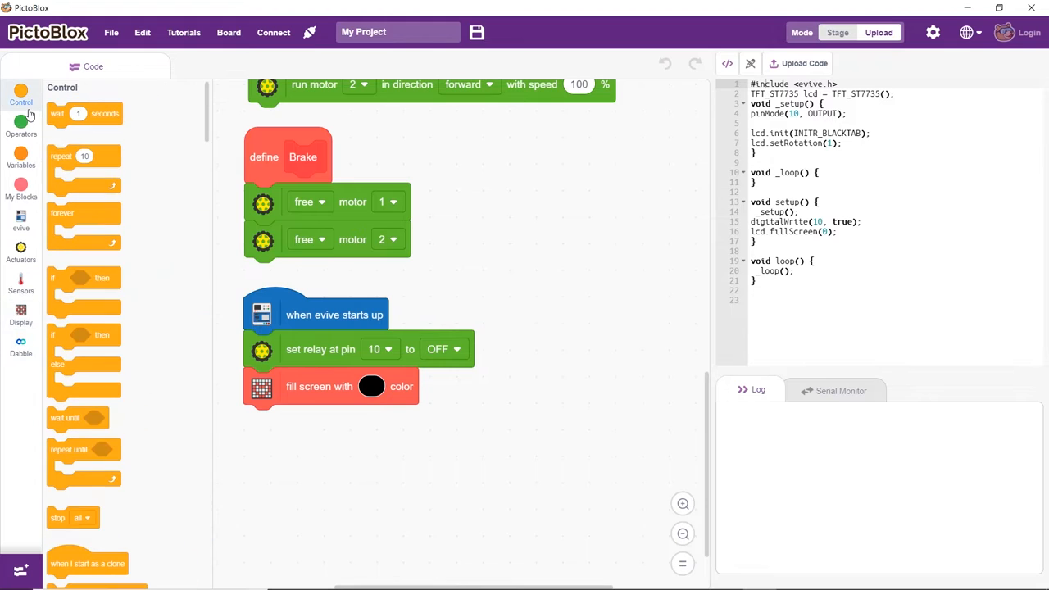
{"action": "left_click_drag", "start_coordinate": [64, 214], "coordinate": [254, 421]}
{"action": "scroll", "coordinate": [254, 422], "scroll_direction": "down", "scroll_amount": 3}
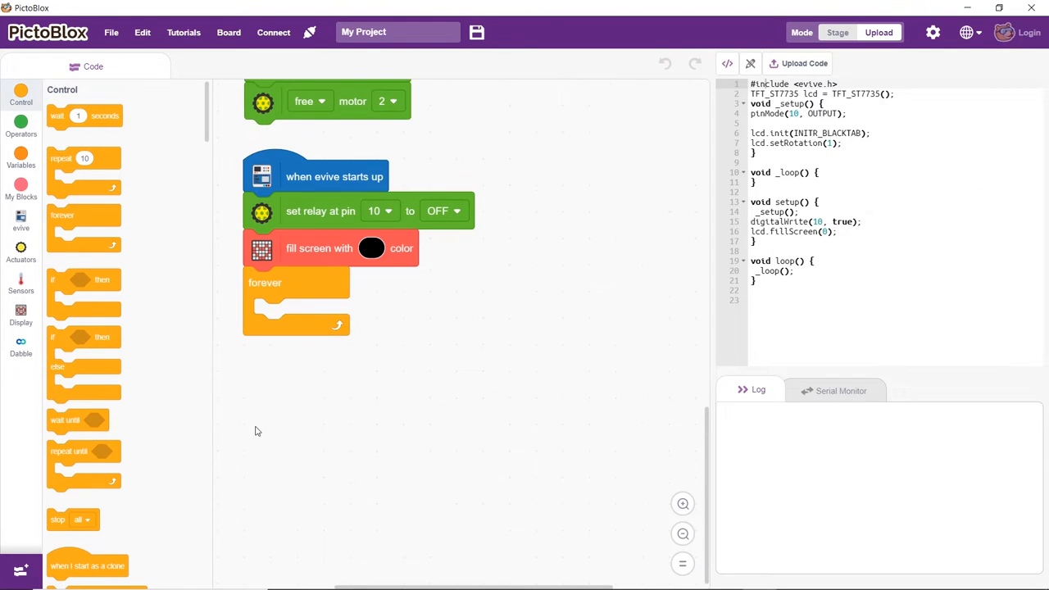
{"action": "left_click_drag", "start_coordinate": [82, 340], "coordinate": [275, 324]}
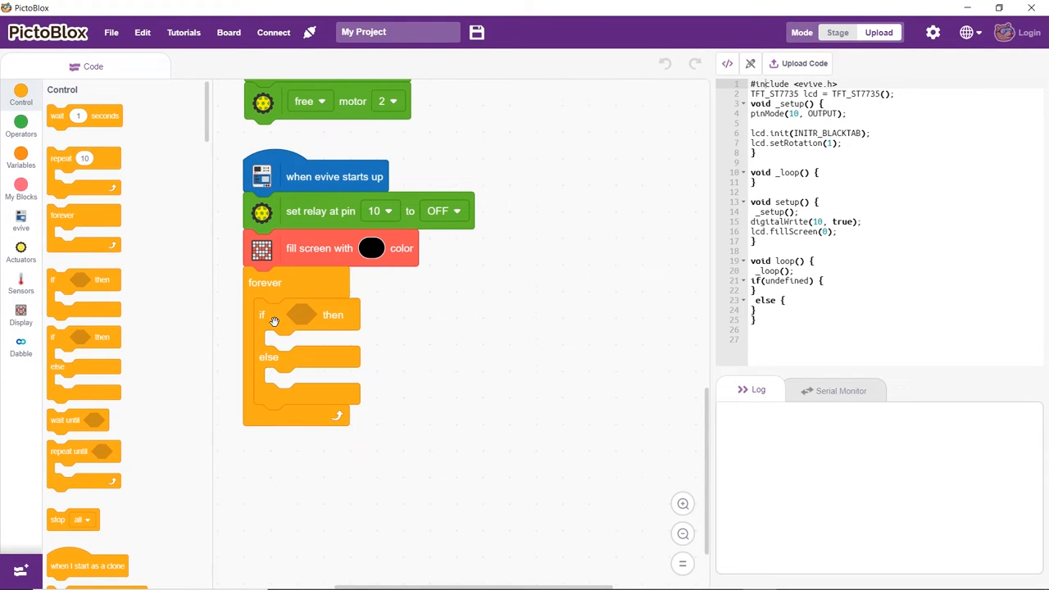
{"action": "scroll", "coordinate": [274, 321], "scroll_direction": "down", "scroll_amount": 2}
{"action": "left_click", "coordinate": [20, 348]}
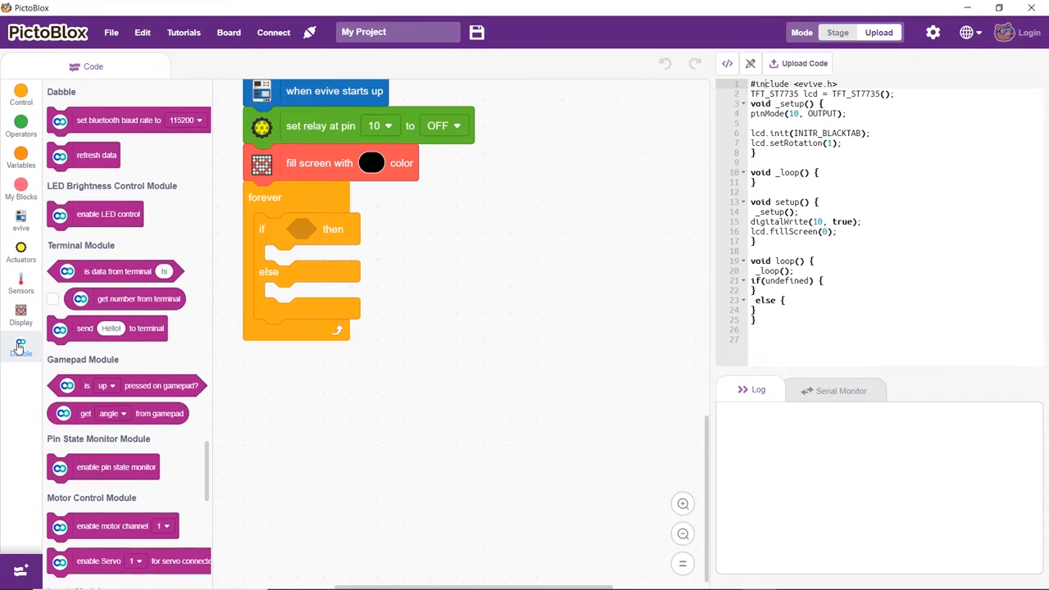
{"action": "left_click_drag", "start_coordinate": [85, 383], "coordinate": [312, 232]}
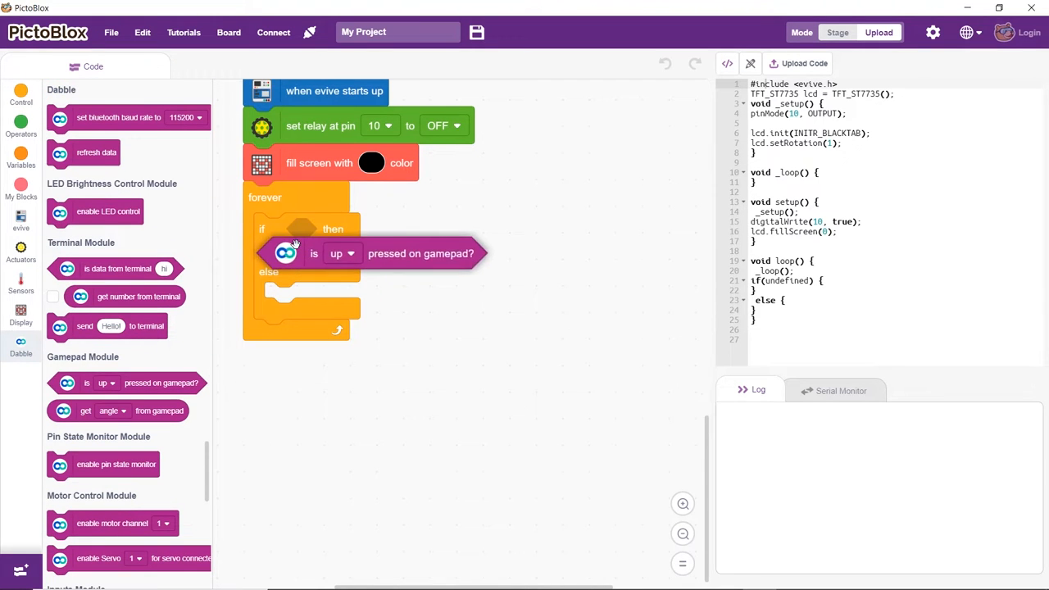
{"action": "left_click", "coordinate": [21, 193]}
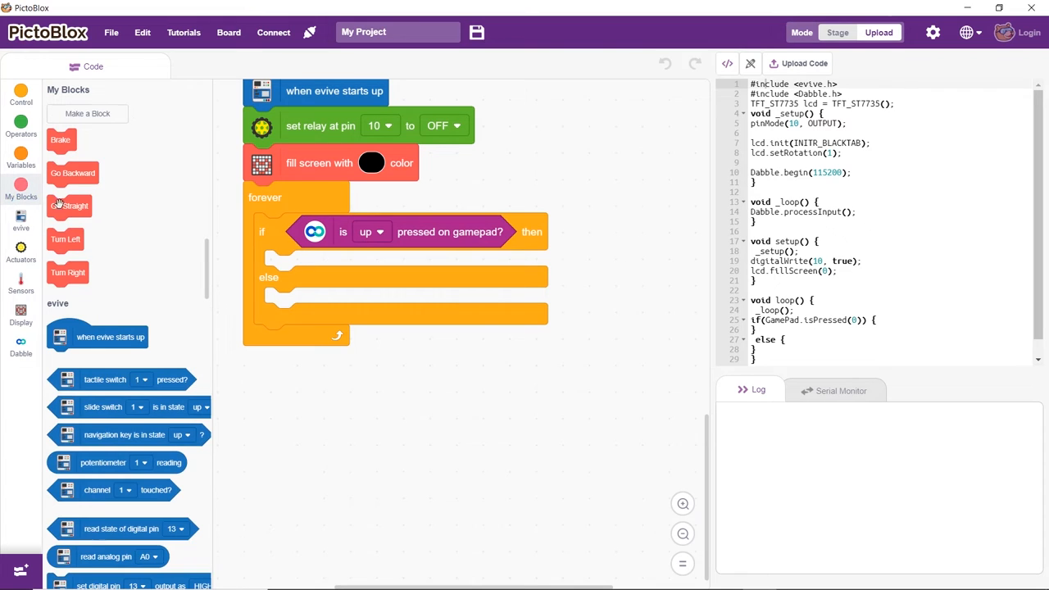
- Run Go Straight and write Straight when up is pressed
{"action": "left_click_drag", "start_coordinate": [68, 206], "coordinate": [283, 260]}
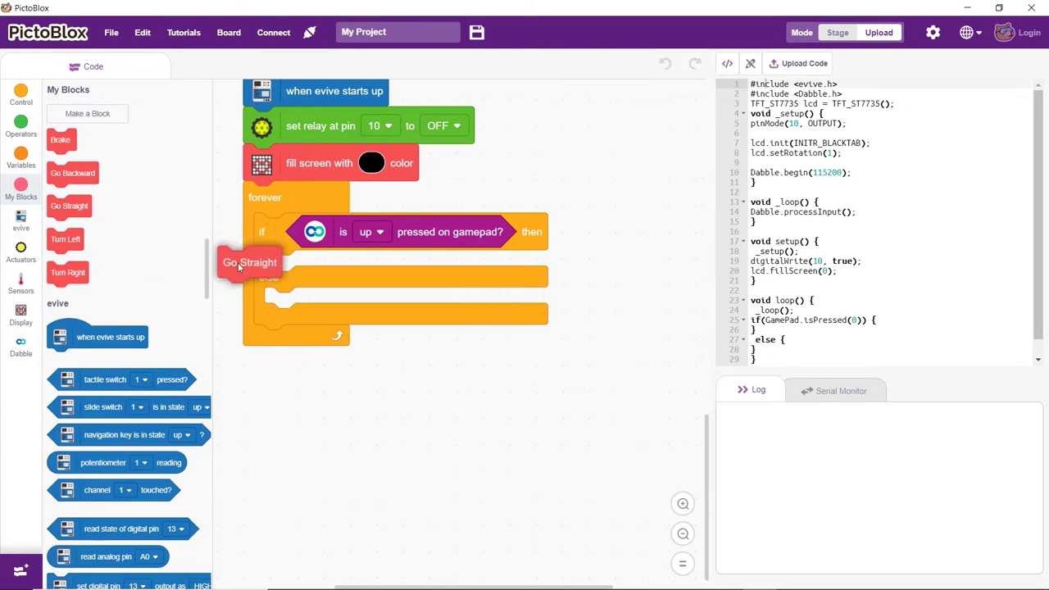
{"action": "left_click", "coordinate": [21, 315]}
{"action": "left_click_drag", "start_coordinate": [84, 222], "coordinate": [301, 297]}
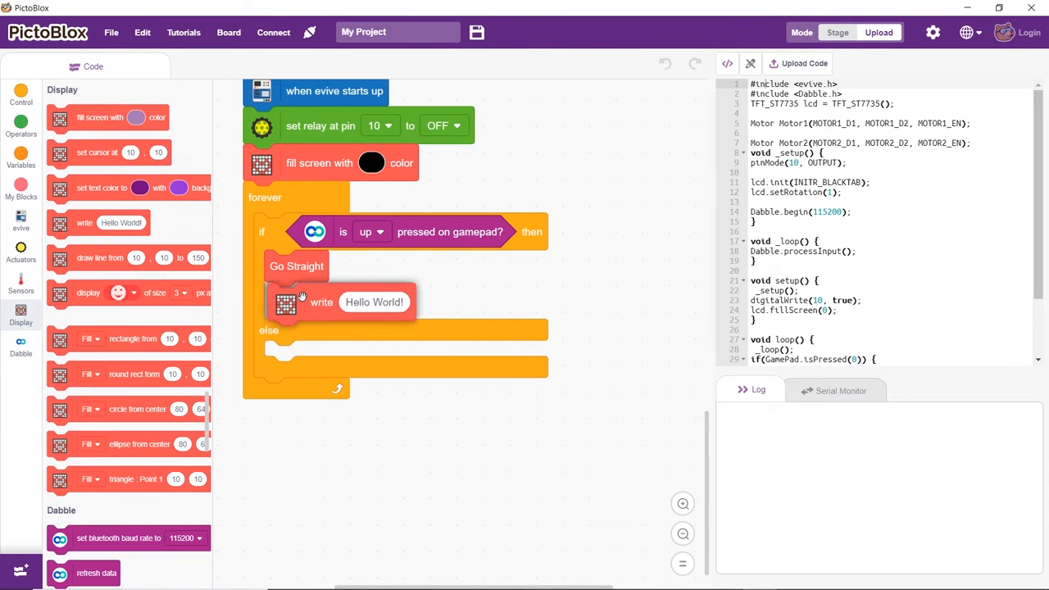
{"action": "left_click", "coordinate": [372, 301]}
{"action": "type", "text": "Straight"}
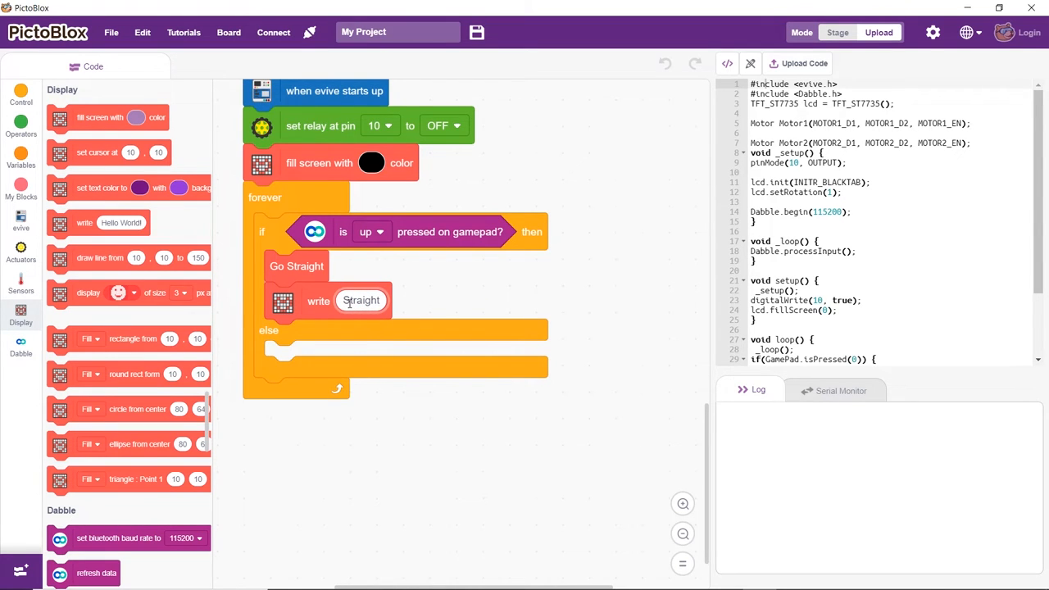
- Nest an if-else in the else branch checking 'is down pressed on gamepad?'
{"action": "left_click", "coordinate": [20, 94]}
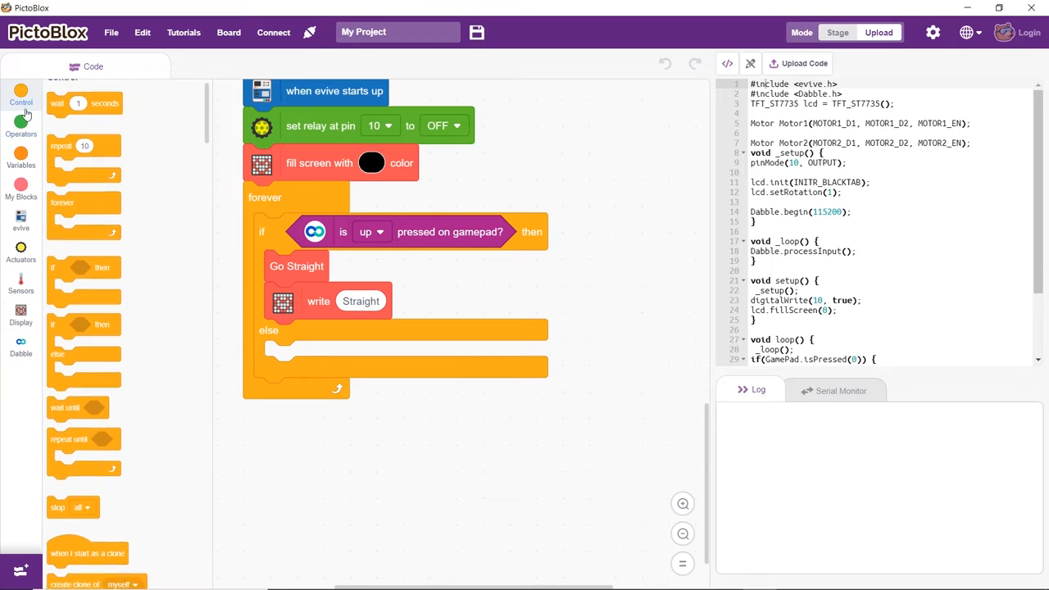
{"action": "mouse_move", "coordinate": [78, 336]}
{"action": "left_mouse_down"}
{"action": "mouse_move", "coordinate": [300, 373]}
{"action": "mouse_move", "coordinate": [295, 360]}
{"action": "left_mouse_up"}
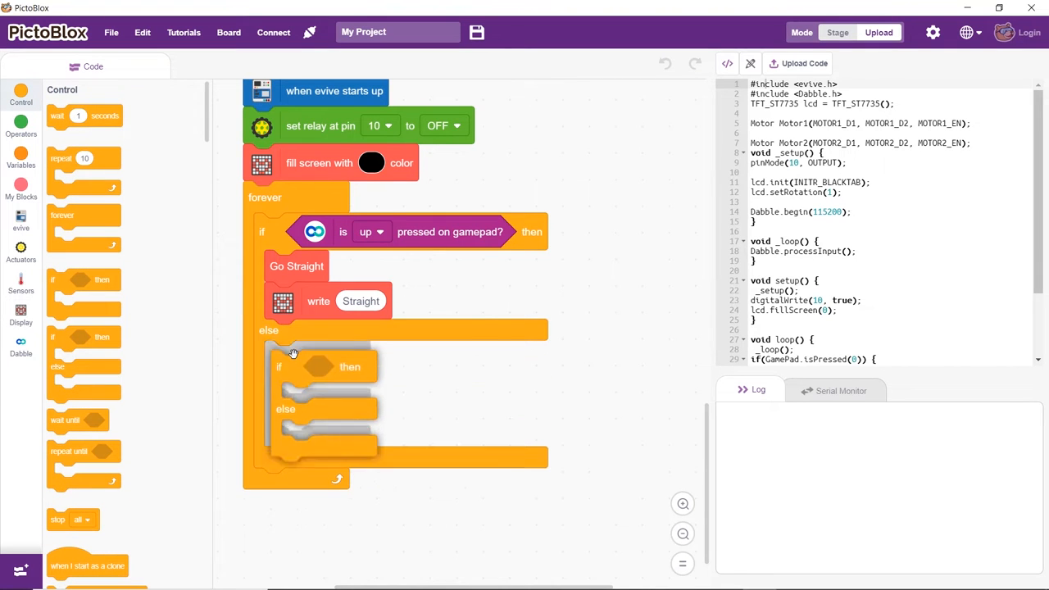
{"action": "scroll", "coordinate": [293, 353], "scroll_direction": "down", "scroll_amount": 2}
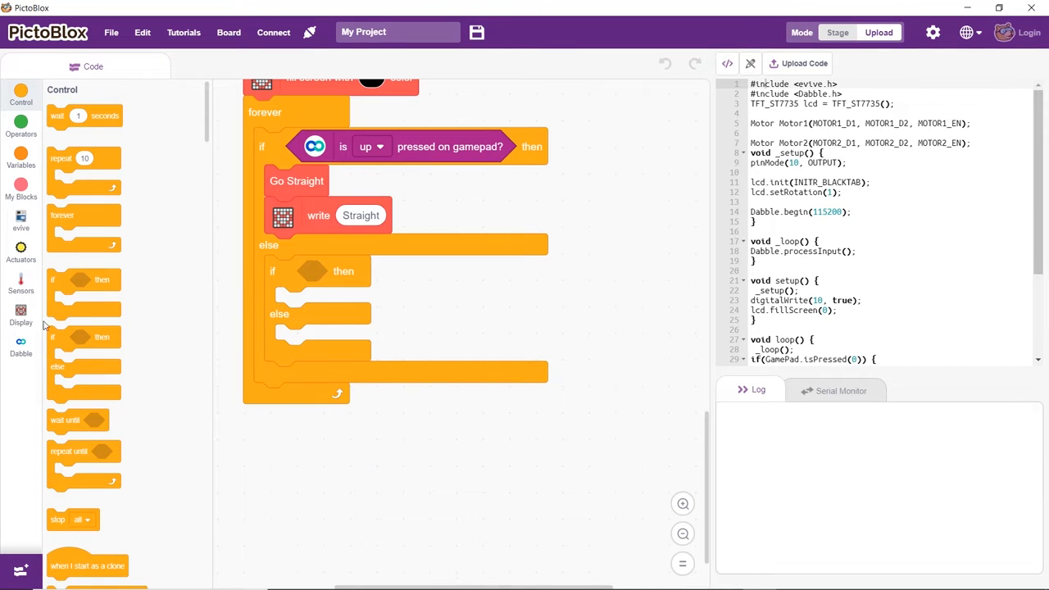
{"action": "left_click", "coordinate": [20, 346]}
{"action": "left_click_drag", "start_coordinate": [84, 383], "coordinate": [313, 278]}
{"action": "left_click", "coordinate": [382, 273]}
{"action": "left_click", "coordinate": [379, 342]}
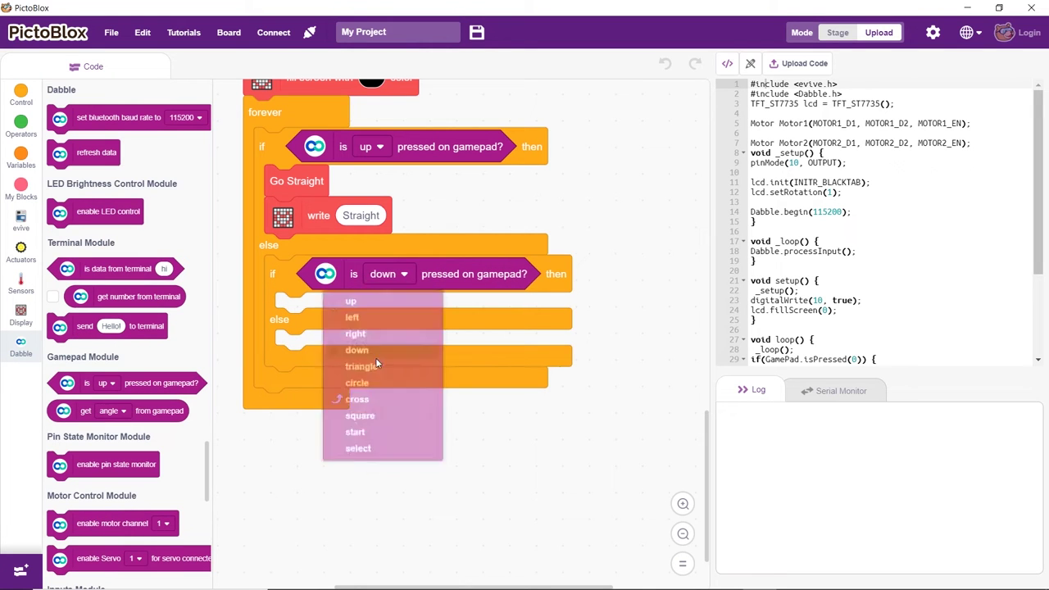
- Run Go Backward and write Backward when down is pressed
{"action": "left_click", "coordinate": [21, 189]}
{"action": "left_click_drag", "start_coordinate": [73, 173], "coordinate": [278, 319]}
{"action": "left_click", "coordinate": [21, 314]}
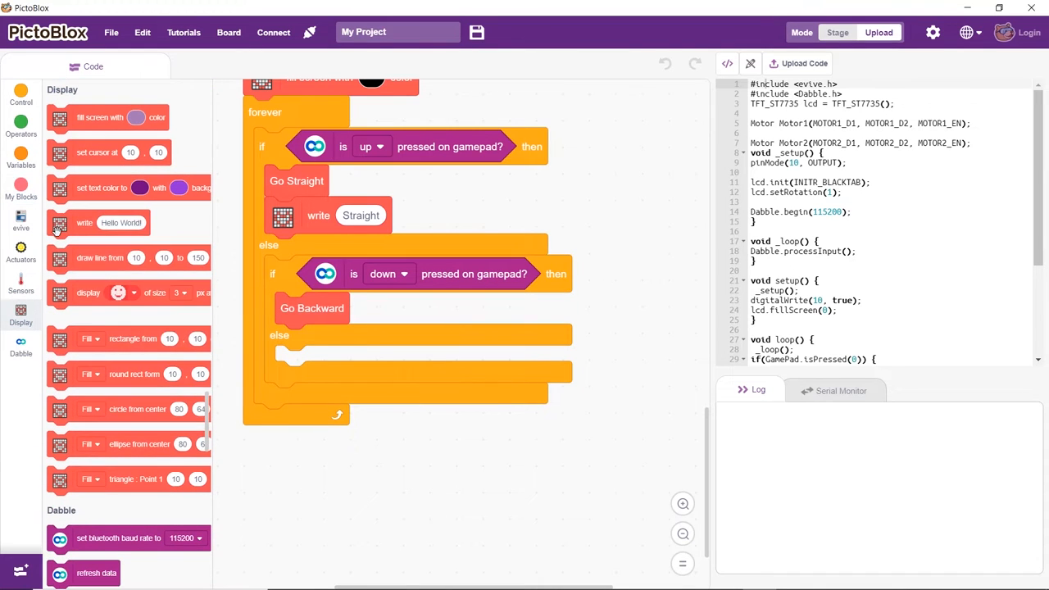
{"action": "mouse_move", "coordinate": [84, 223]}
{"action": "left_mouse_down"}
{"action": "mouse_move", "coordinate": [277, 368]}
{"action": "mouse_move", "coordinate": [291, 342]}
{"action": "left_mouse_up"}
{"action": "left_click", "coordinate": [368, 341]}
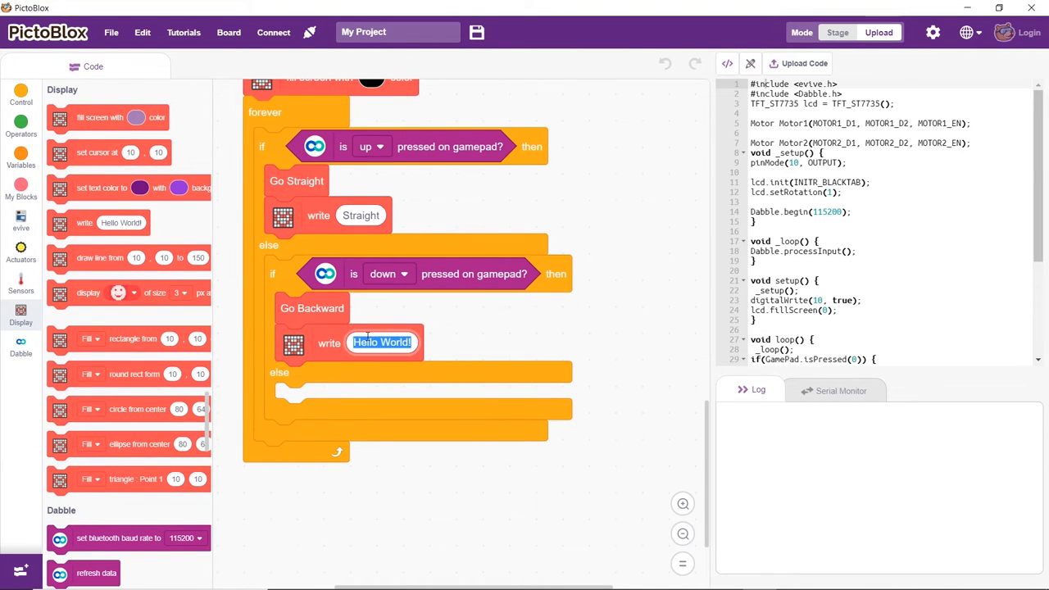
{"action": "type", "text": "Backward"}
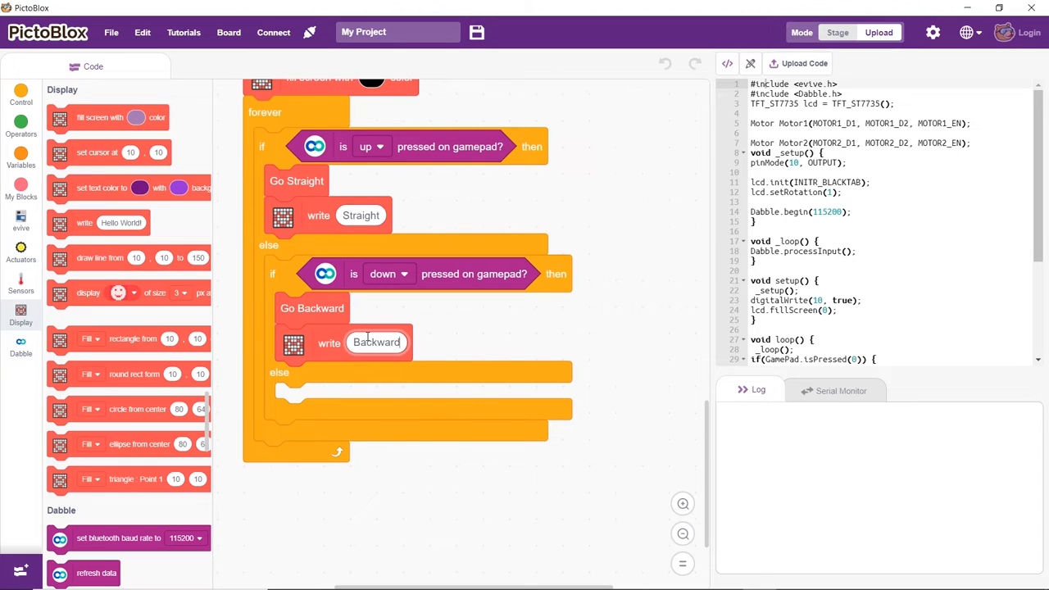
- Nest another if-else in the else branch with a gamepad press check
{"action": "left_click", "coordinate": [21, 95]}
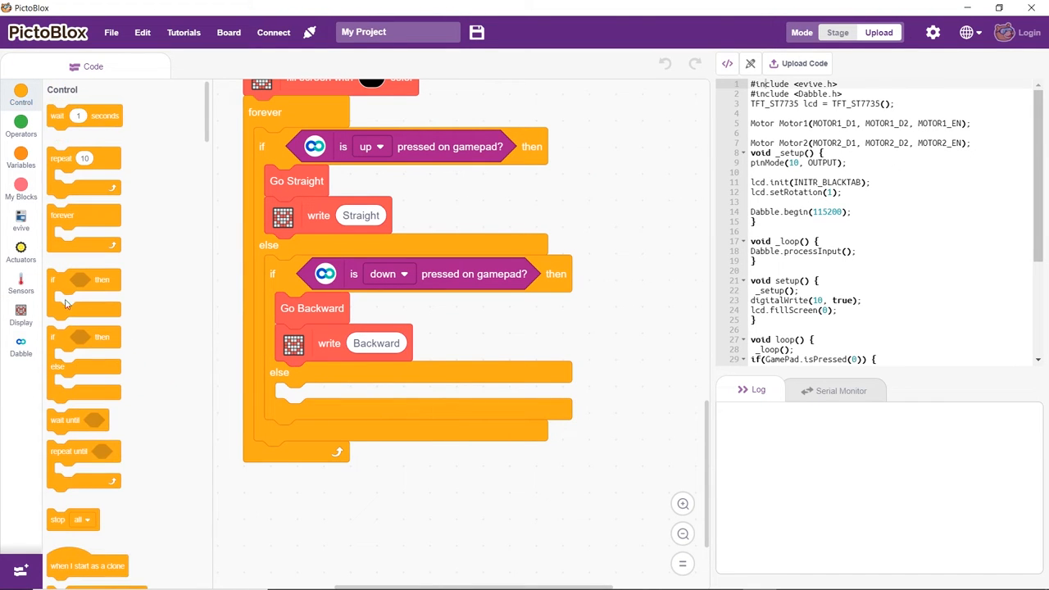
{"action": "left_click_drag", "start_coordinate": [62, 356], "coordinate": [294, 400]}
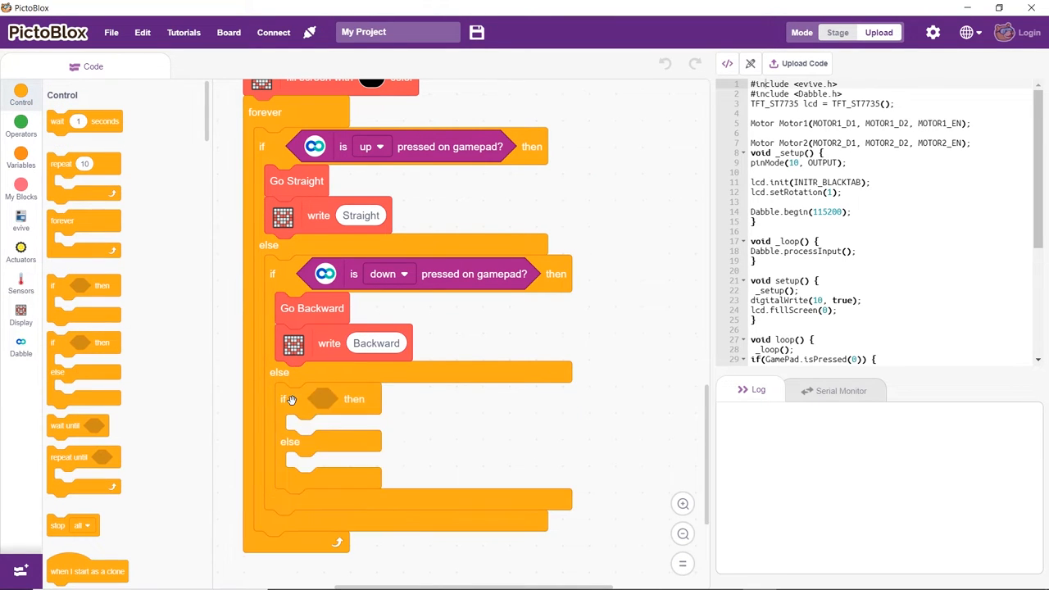
{"action": "scroll", "coordinate": [294, 400], "scroll_direction": "down", "scroll_amount": 2}
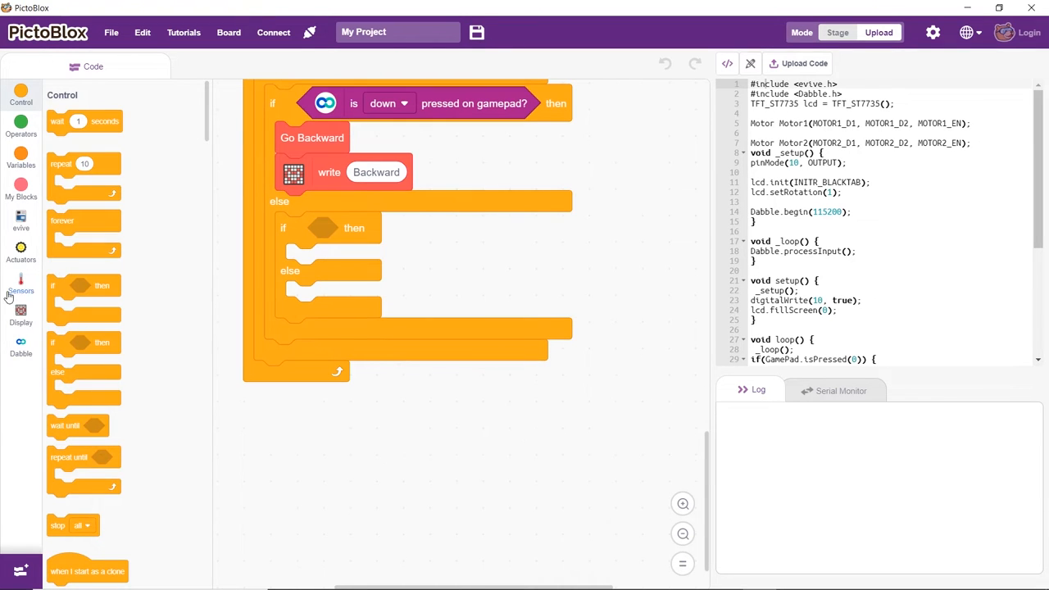
{"action": "left_click", "coordinate": [20, 345]}
{"action": "left_click_drag", "start_coordinate": [74, 383], "coordinate": [318, 236]}
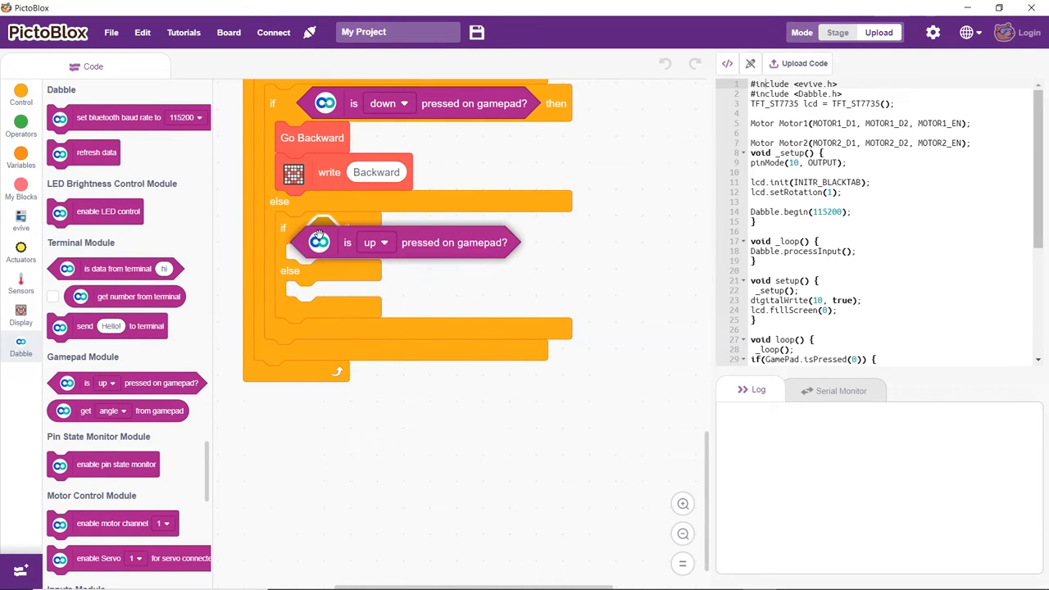
- Make the left-button branch run Turn Left and write Left
{"action": "left_click", "coordinate": [401, 230]}
{"action": "left_click", "coordinate": [391, 287]}
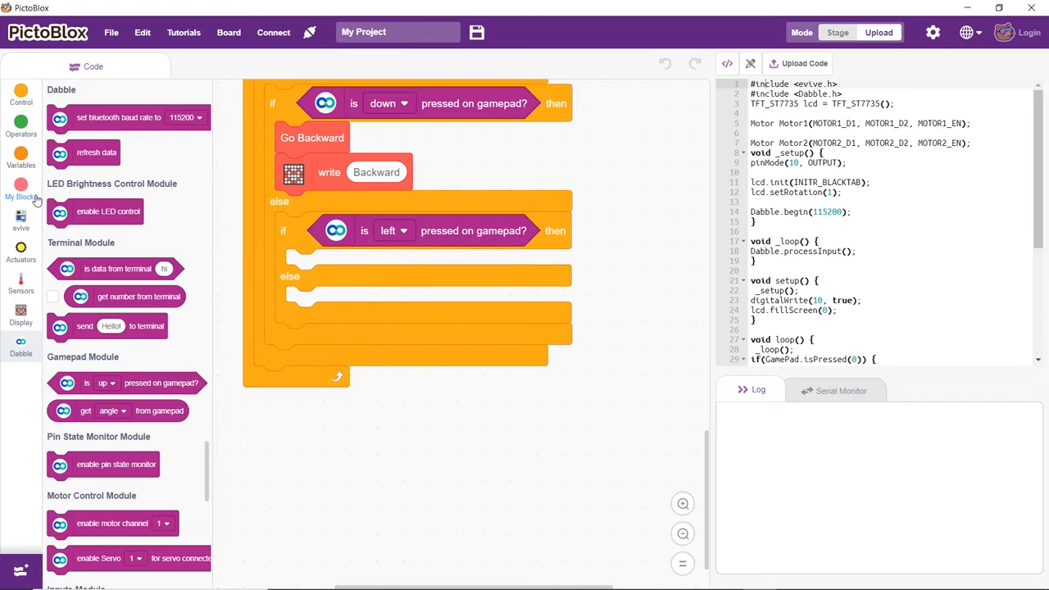
{"action": "left_click", "coordinate": [21, 190]}
{"action": "left_click_drag", "start_coordinate": [66, 239], "coordinate": [311, 265]}
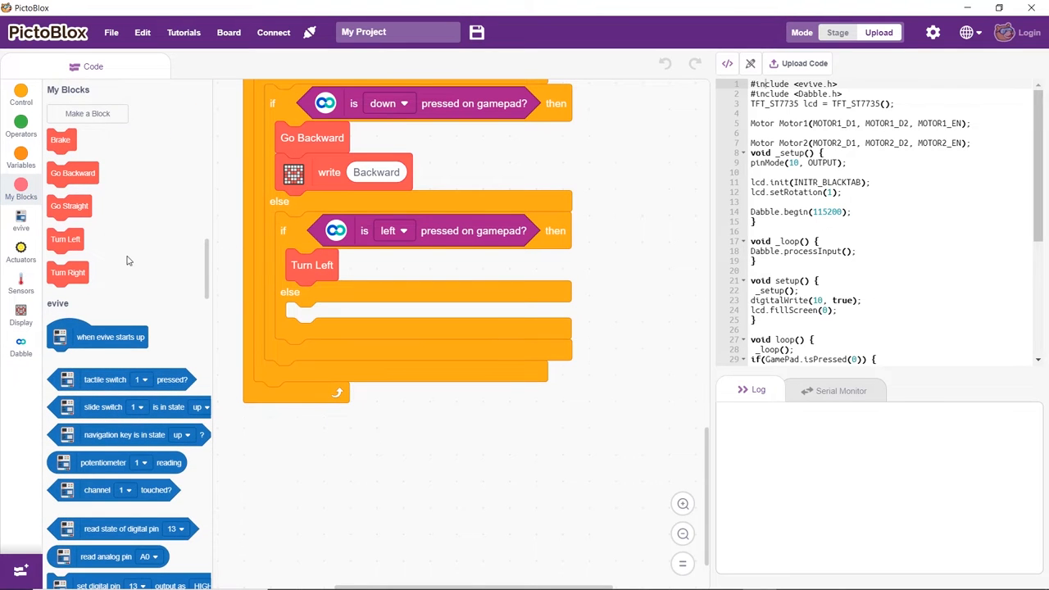
{"action": "left_click", "coordinate": [21, 316]}
{"action": "left_click_drag", "start_coordinate": [84, 223], "coordinate": [340, 300]}
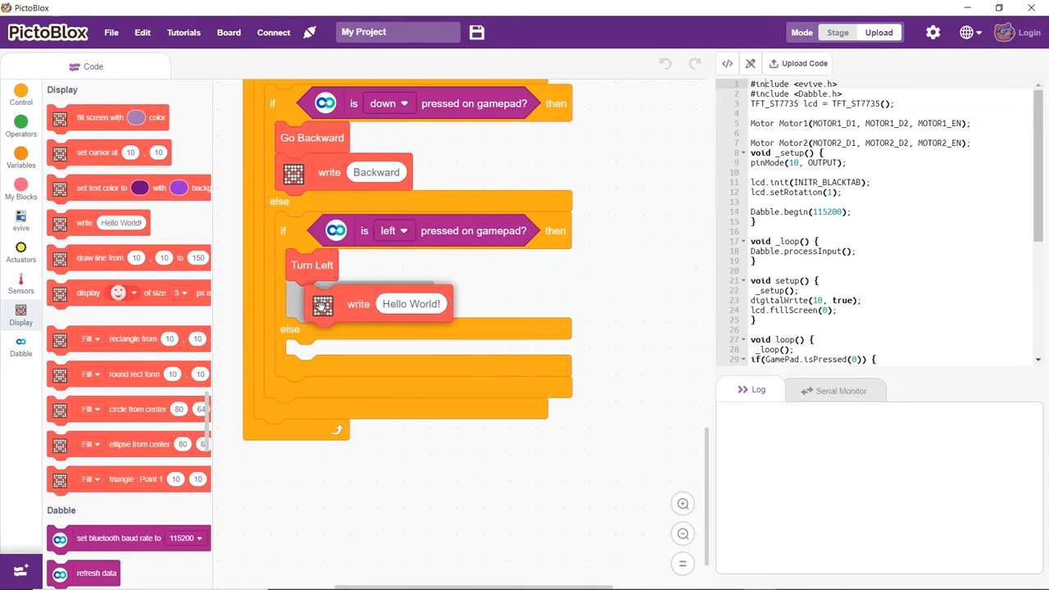
{"action": "left_click", "coordinate": [392, 299]}
{"action": "type", "text": "Left"}
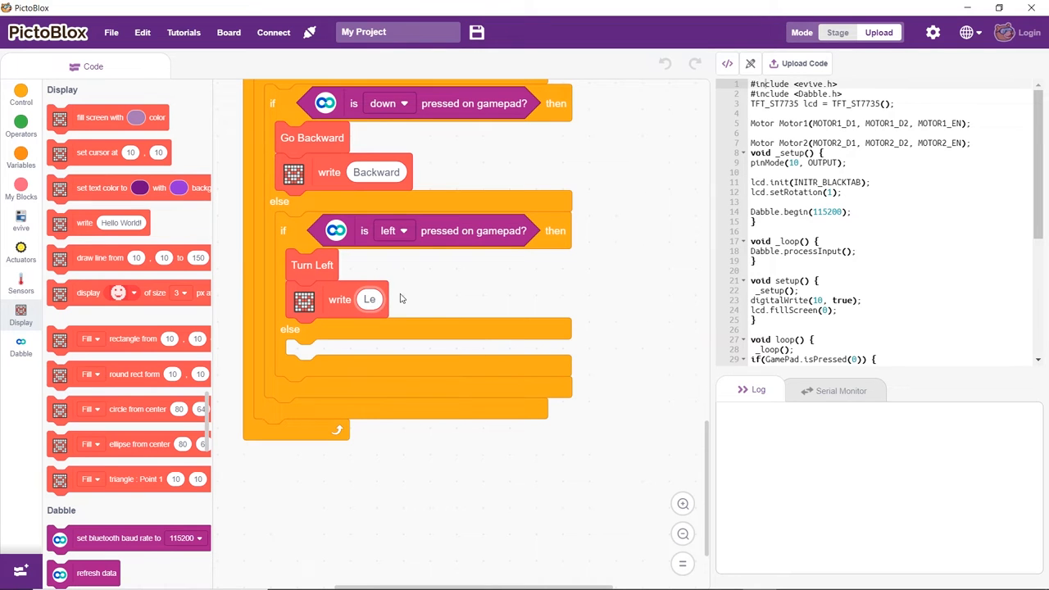
- Nest an if-else in the else branch checking 'is right pressed on gamepad?'
{"action": "left_click", "coordinate": [20, 92]}
{"action": "left_click_drag", "start_coordinate": [57, 346], "coordinate": [303, 352]}
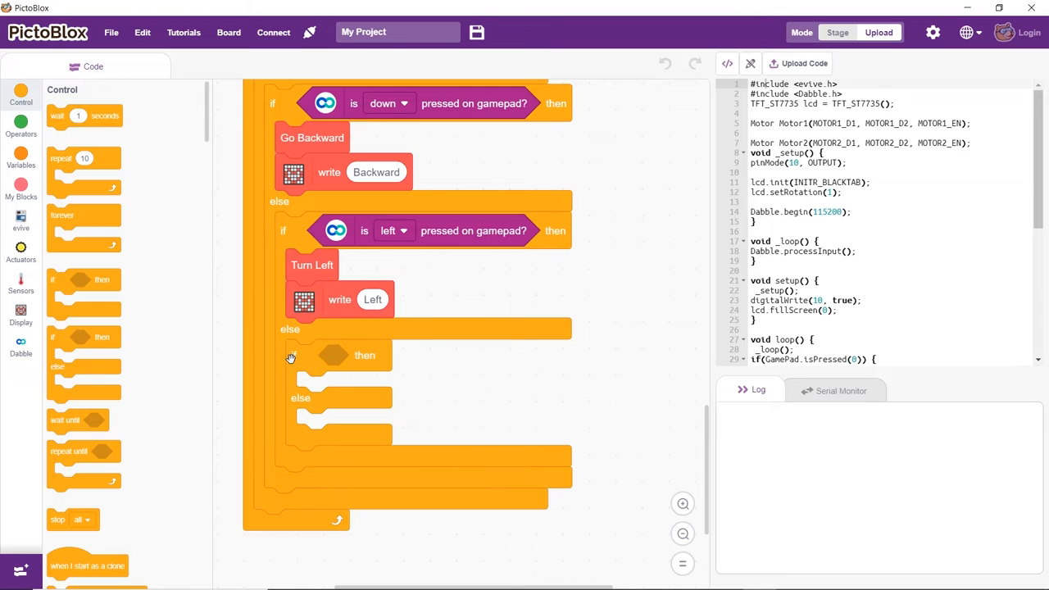
{"action": "left_click", "coordinate": [20, 344]}
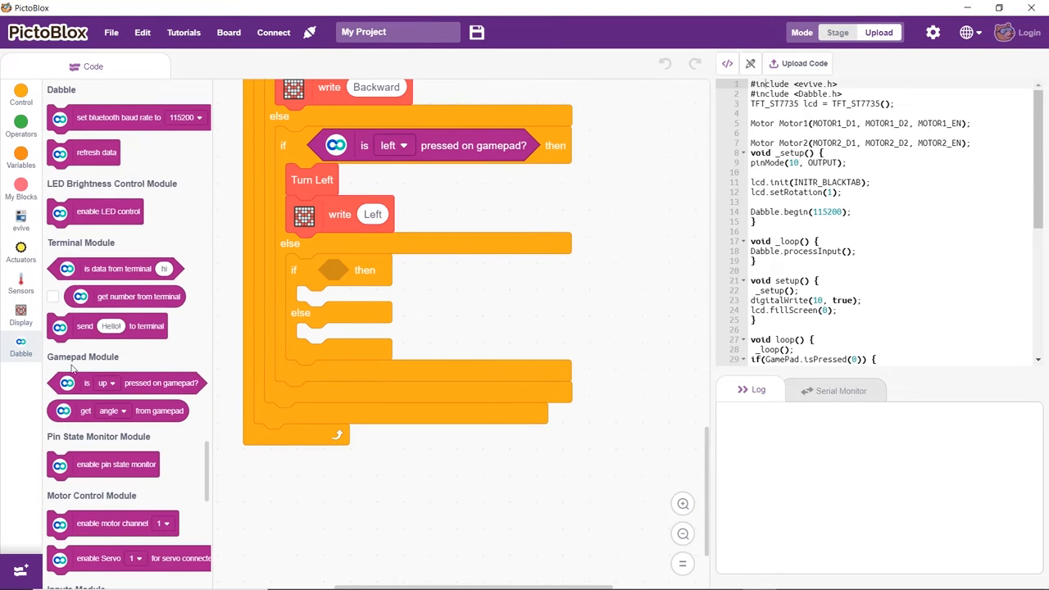
{"action": "mouse_move", "coordinate": [73, 383]}
{"action": "left_mouse_down"}
{"action": "mouse_move", "coordinate": [321, 295]}
{"action": "mouse_move", "coordinate": [344, 274]}
{"action": "left_mouse_up"}
{"action": "left_click", "coordinate": [21, 193]}
{"action": "left_click", "coordinate": [414, 273]}
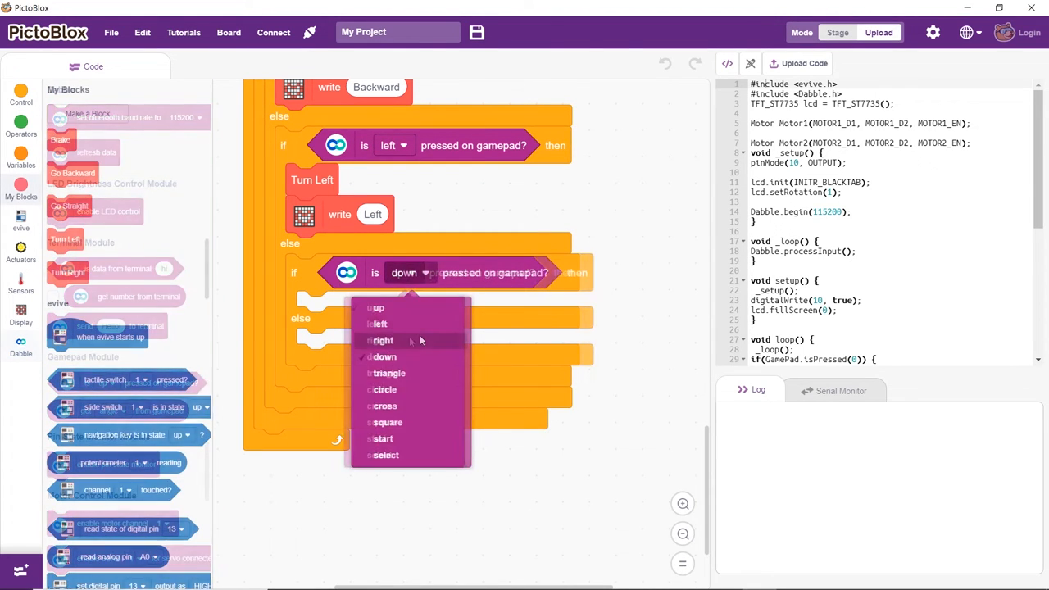
- Make the right-button branch run Turn Right and write Right
{"action": "left_click", "coordinate": [385, 337]}
{"action": "left_click_drag", "start_coordinate": [68, 273], "coordinate": [326, 307]}
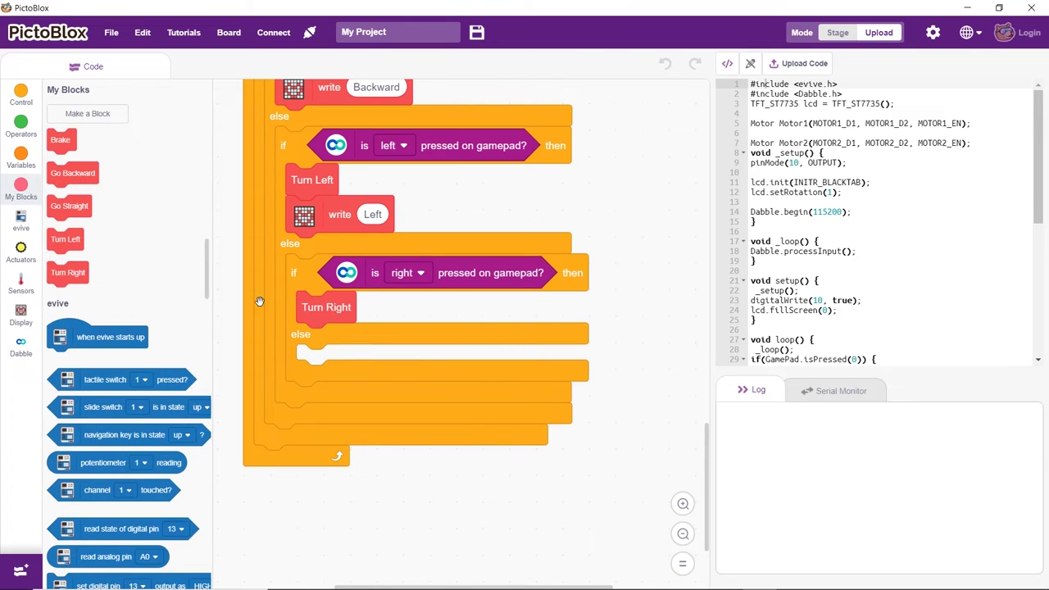
{"action": "left_click", "coordinate": [21, 316]}
{"action": "mouse_move", "coordinate": [99, 223]}
{"action": "left_mouse_down"}
{"action": "mouse_move", "coordinate": [127, 262]}
{"action": "mouse_move", "coordinate": [352, 341]}
{"action": "left_mouse_up"}
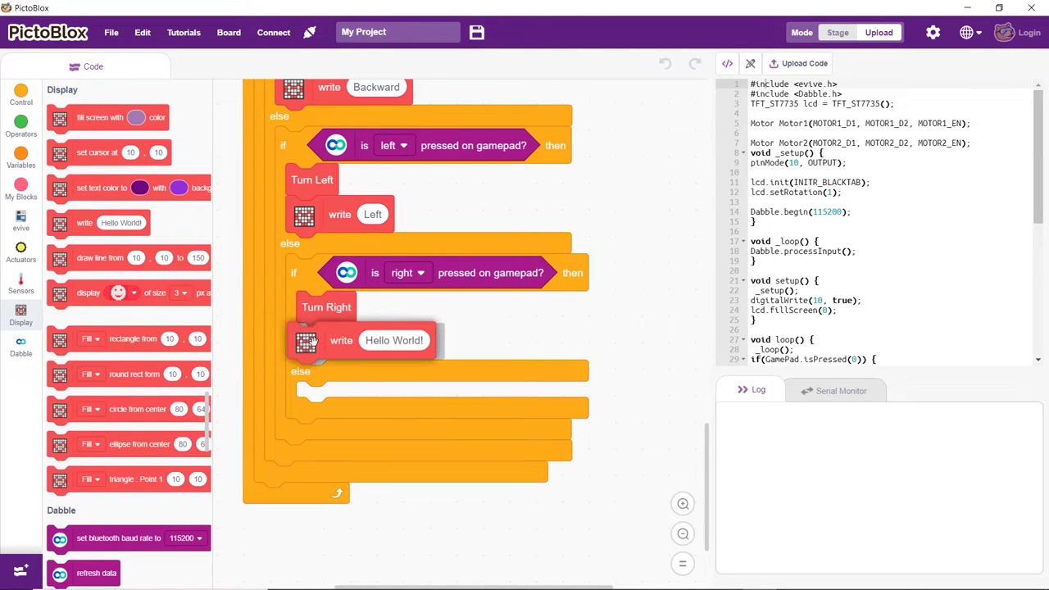
{"action": "double_click", "coordinate": [393, 342]}
{"action": "type", "text": "Right"}
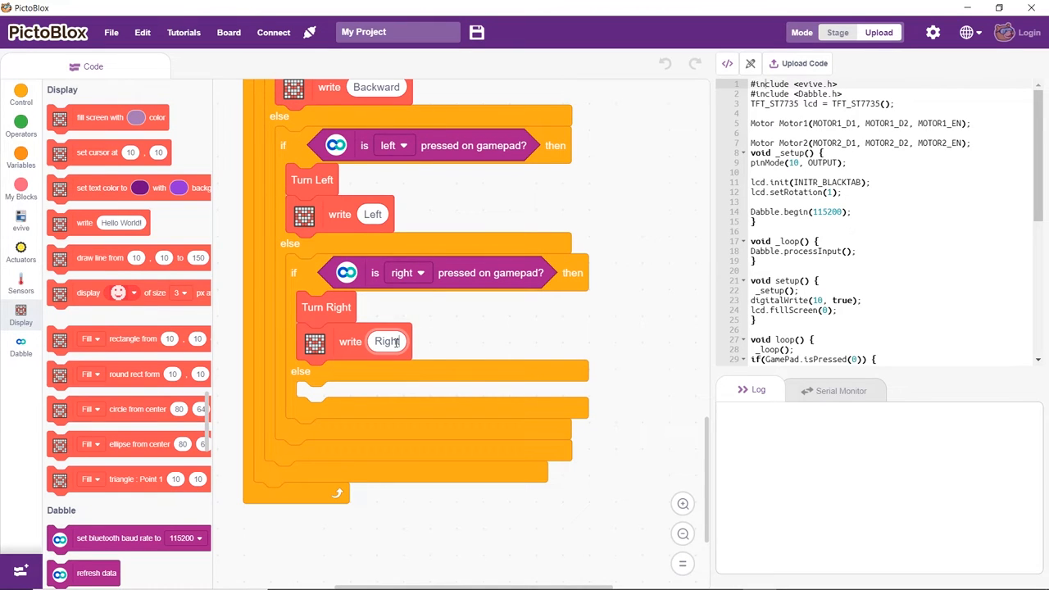
{"action": "left_click", "coordinate": [22, 92]}
{"action": "left_click_drag", "start_coordinate": [67, 334], "coordinate": [324, 401]}
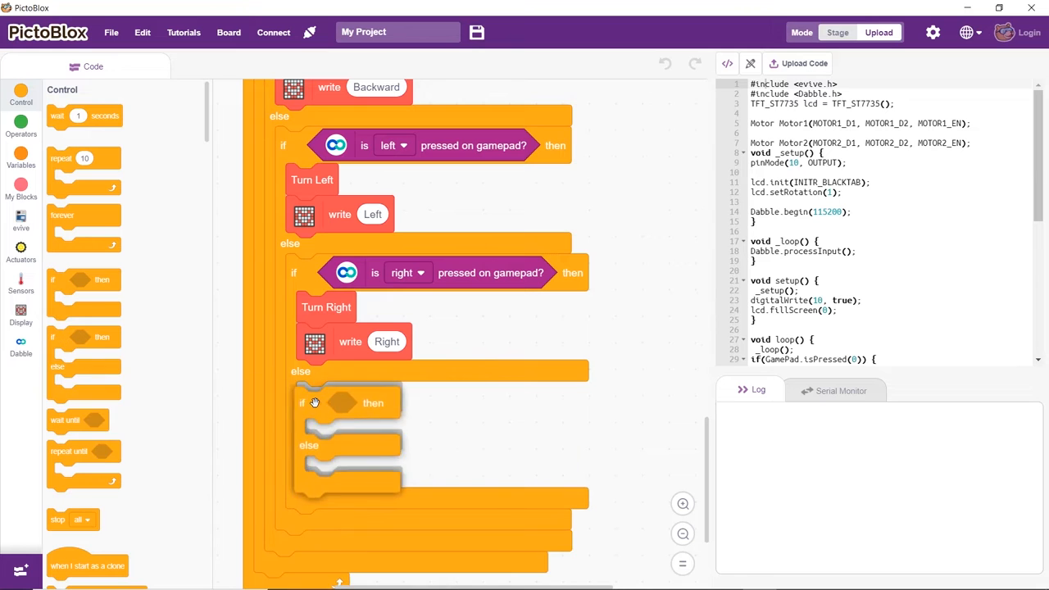
{"action": "scroll", "coordinate": [371, 408], "scroll_direction": "down", "scroll_amount": 5}
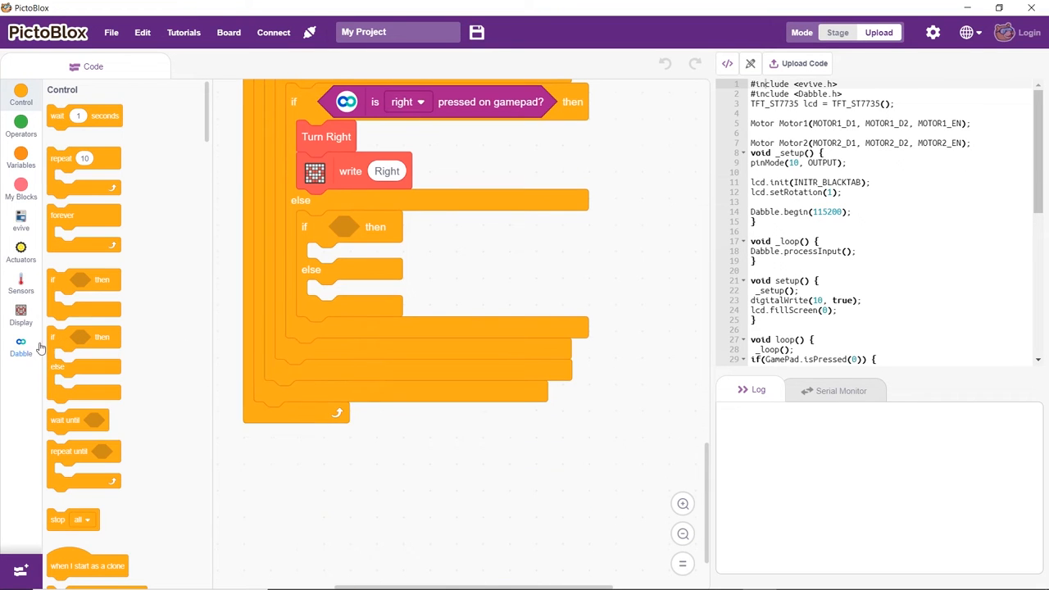
- Make the newest if check 'is triangle pressed on gamepad?'
{"action": "left_click", "coordinate": [21, 347]}
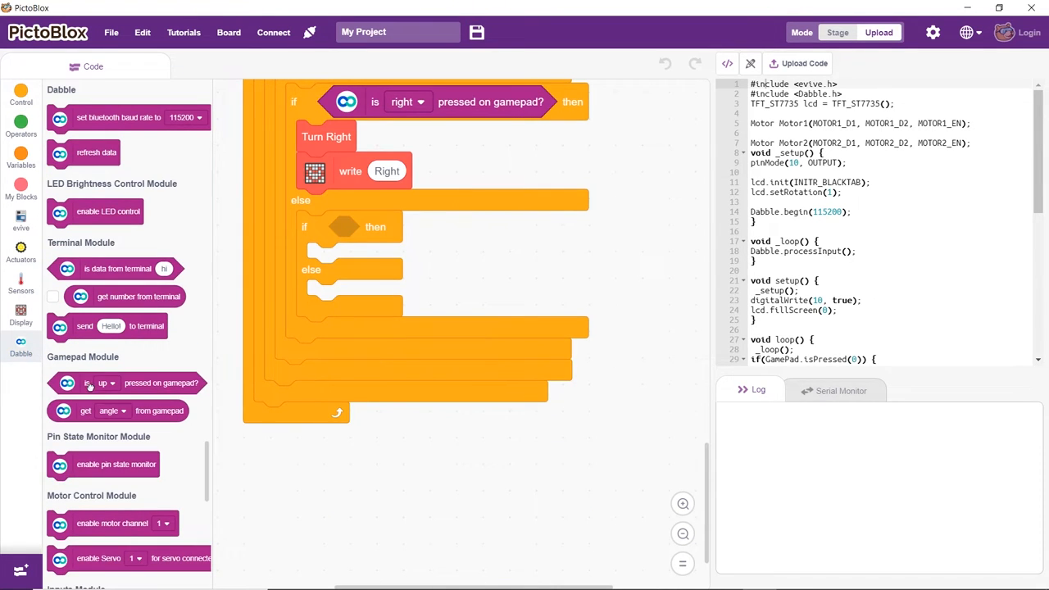
{"action": "left_click_drag", "start_coordinate": [89, 383], "coordinate": [361, 227]}
{"action": "left_click", "coordinate": [420, 229]}
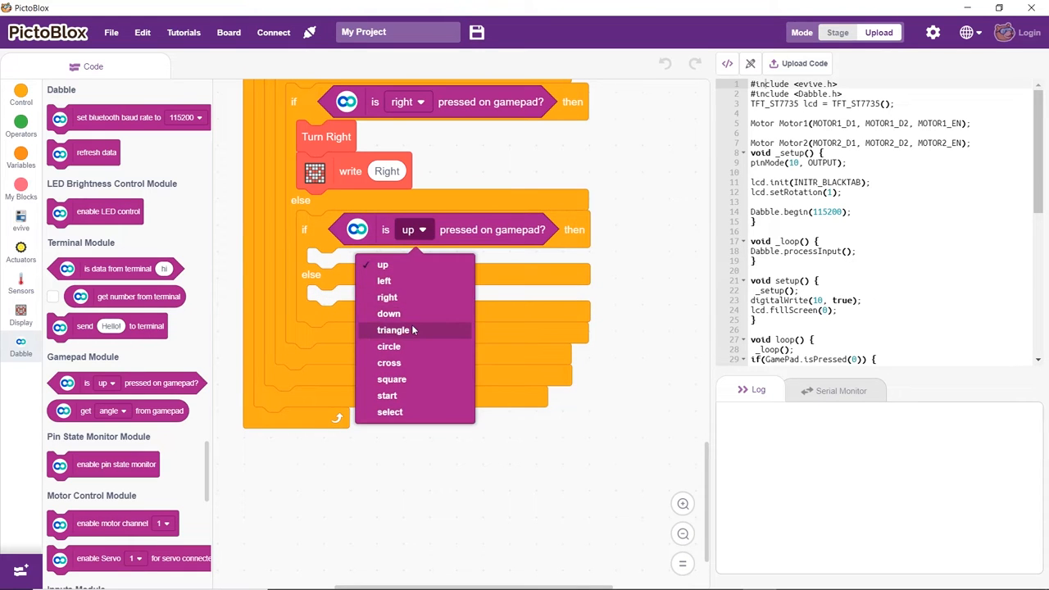
{"action": "left_click", "coordinate": [394, 330]}
- Set the servo on channel 3 to 0 degrees, then wait 2 seconds
{"action": "left_click", "coordinate": [21, 253]}
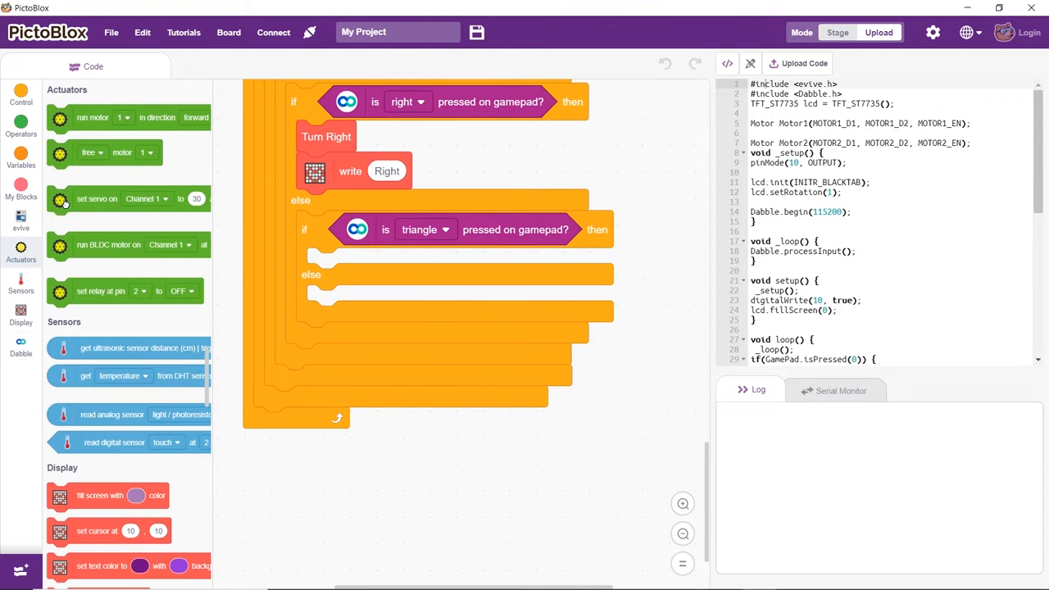
{"action": "left_click_drag", "start_coordinate": [64, 202], "coordinate": [389, 268]}
{"action": "left_click", "coordinate": [449, 266]}
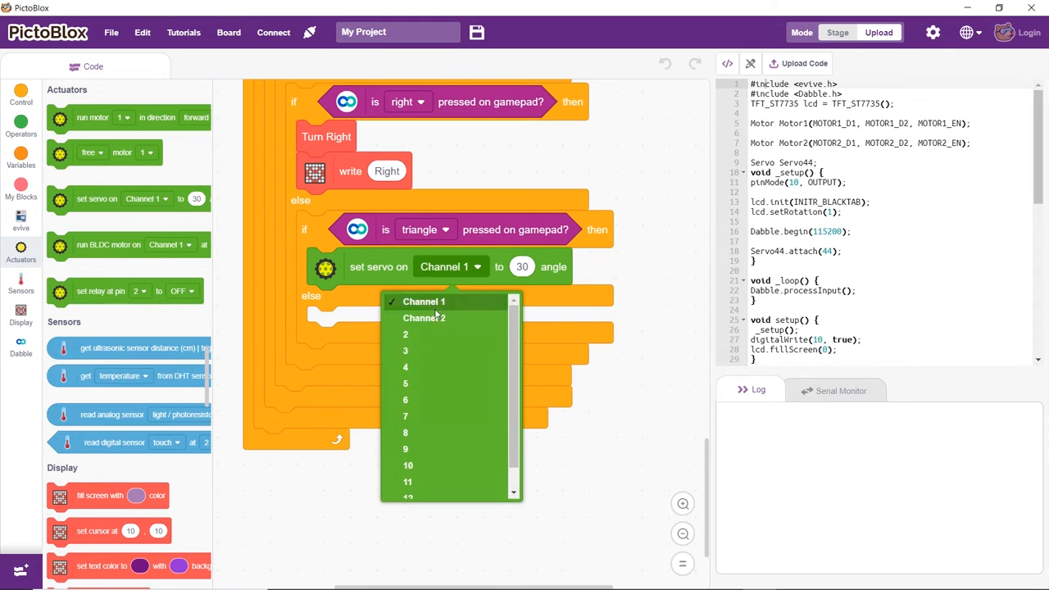
{"action": "left_click", "coordinate": [426, 357]}
{"action": "left_click", "coordinate": [479, 267]}
{"action": "left_click_drag", "start_coordinate": [450, 322], "coordinate": [437, 329]}
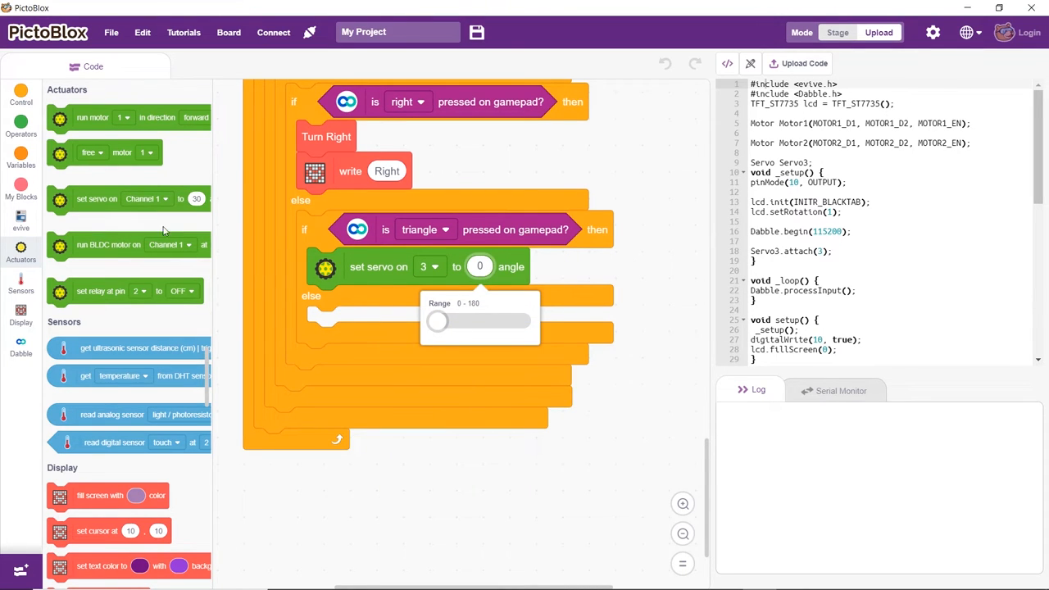
{"action": "left_click", "coordinate": [22, 92]}
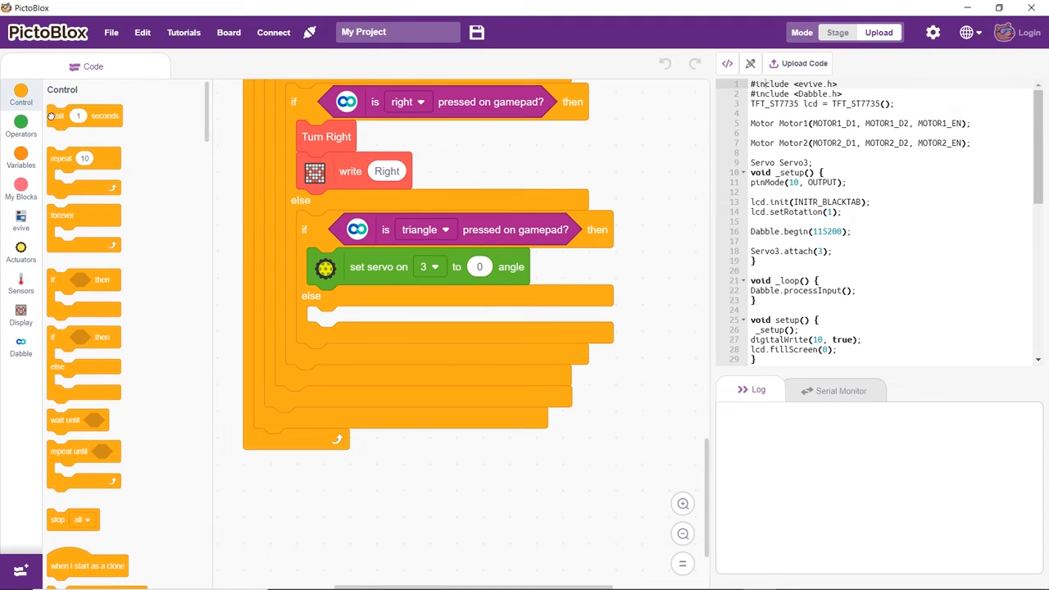
{"action": "left_click_drag", "start_coordinate": [57, 116], "coordinate": [321, 301]}
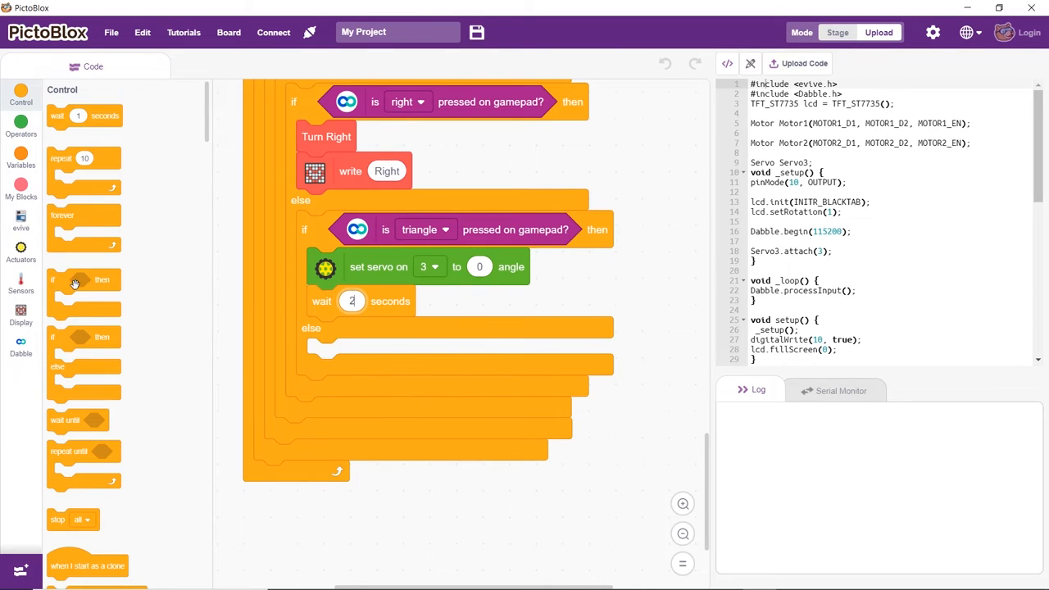
{"action": "left_click_drag", "start_coordinate": [75, 282], "coordinate": [336, 331]}
{"action": "scroll", "coordinate": [353, 341], "scroll_direction": "down", "scroll_amount": 2}
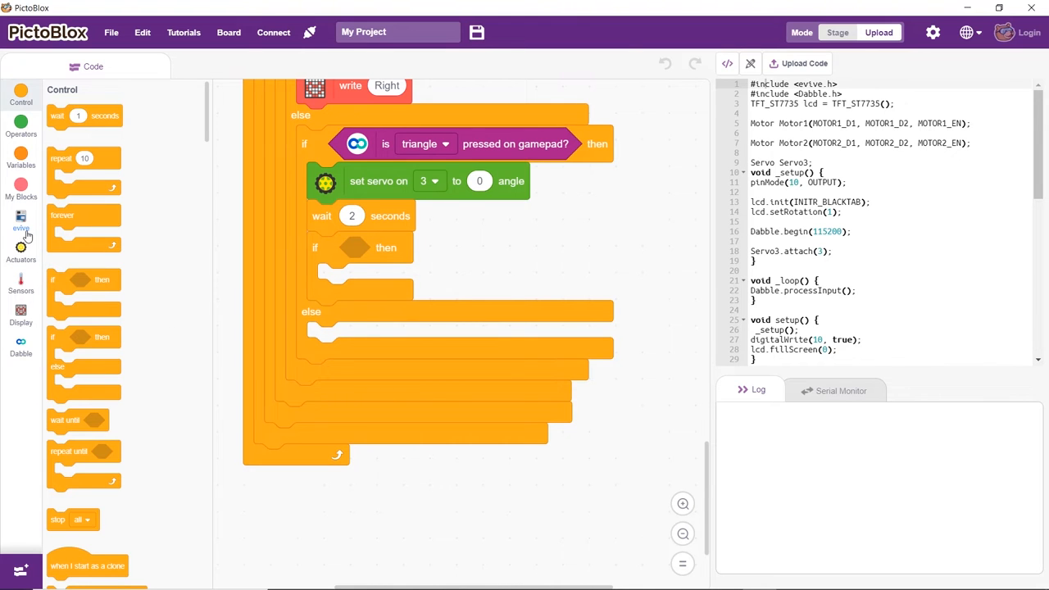
- Make the if condition soil moisture on pin A0 greater than 50
{"action": "left_click", "coordinate": [20, 133]}
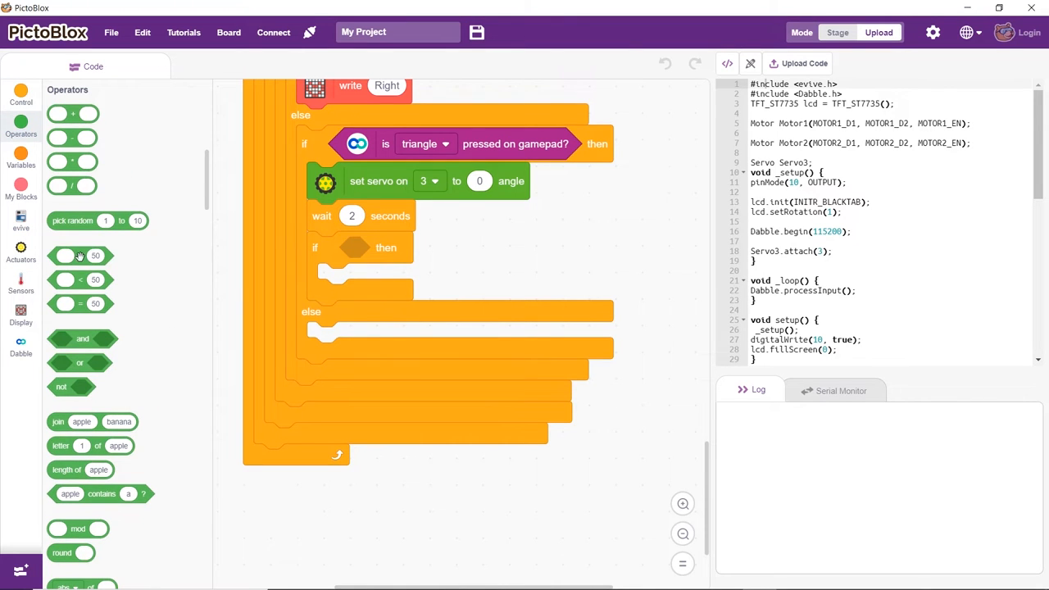
{"action": "left_click_drag", "start_coordinate": [79, 255], "coordinate": [368, 251]}
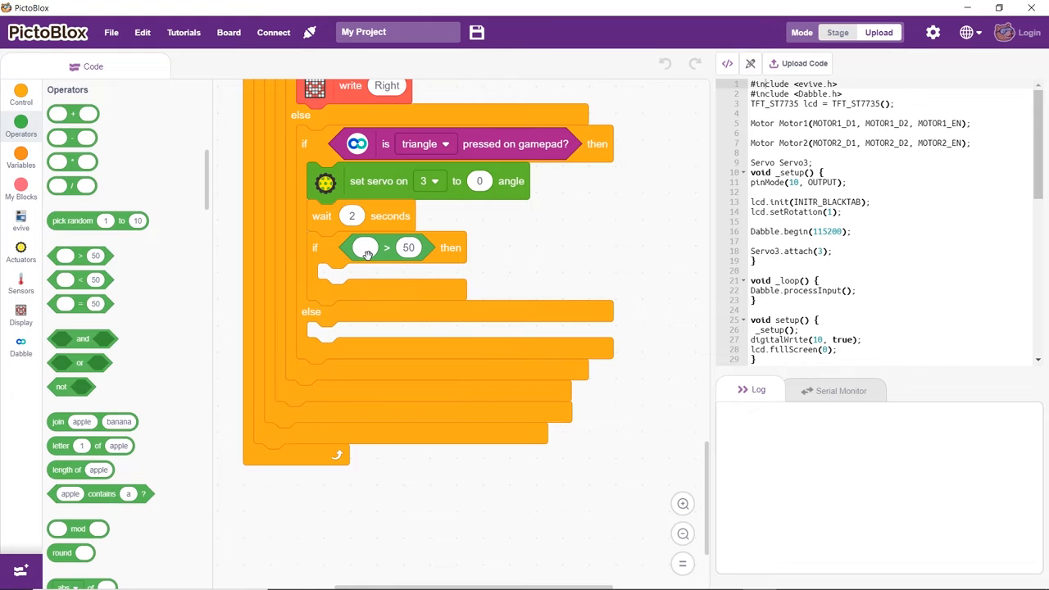
{"action": "left_click", "coordinate": [20, 282]}
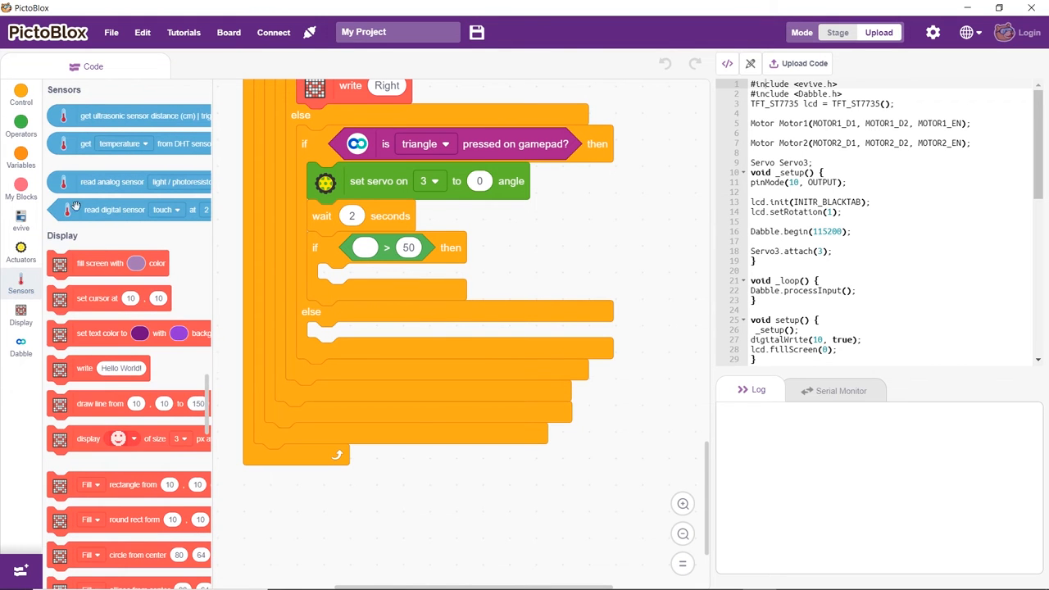
{"action": "left_click_drag", "start_coordinate": [76, 182], "coordinate": [376, 252]}
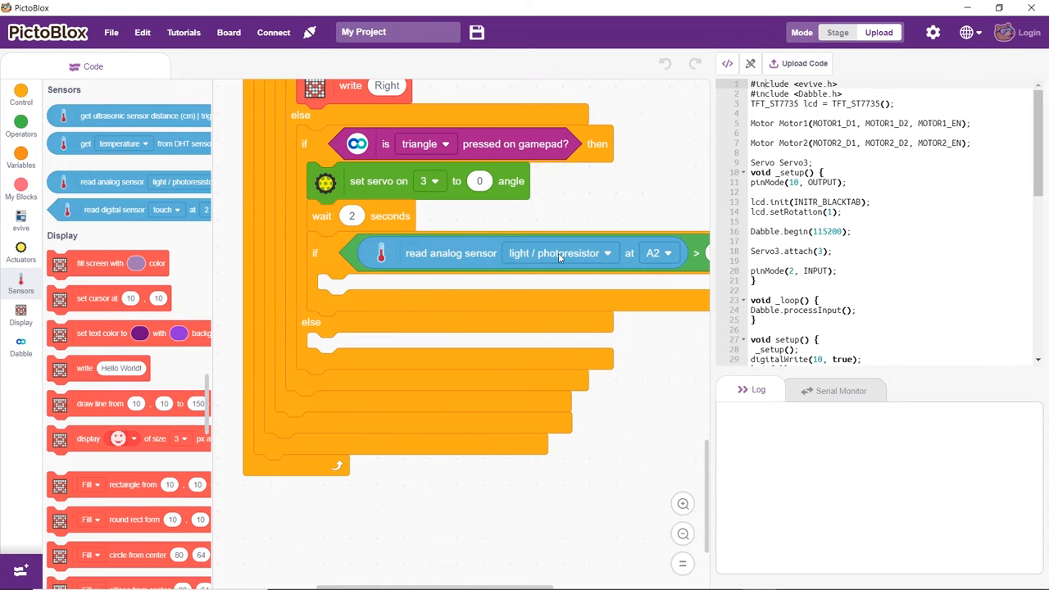
{"action": "left_click", "coordinate": [560, 254]}
{"action": "left_click", "coordinate": [541, 304]}
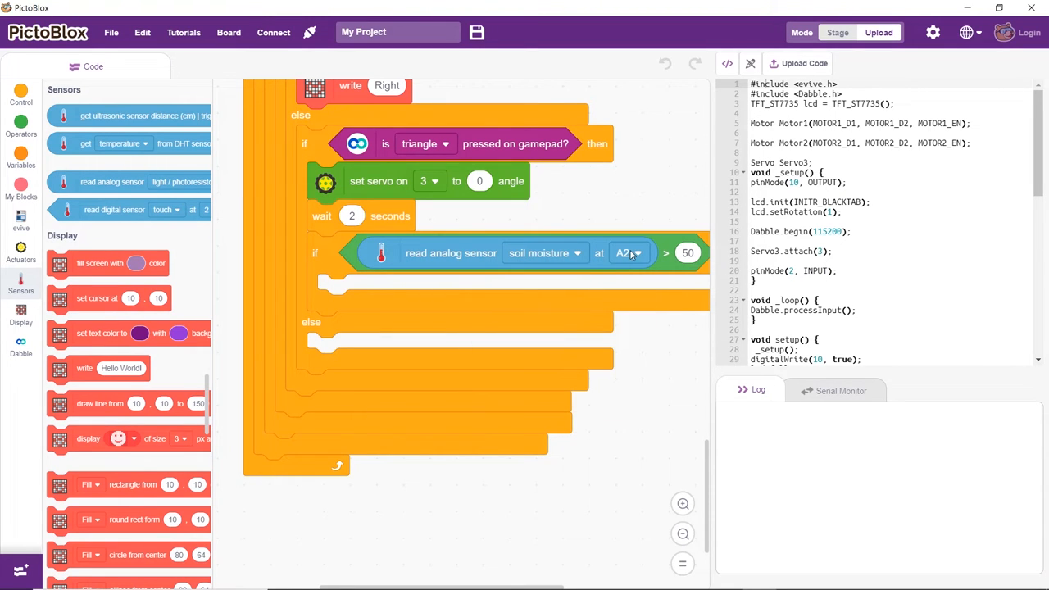
{"action": "left_click", "coordinate": [631, 254]}
{"action": "left_click", "coordinate": [633, 285]}
{"action": "left_click_drag", "start_coordinate": [635, 352], "coordinate": [632, 357]}
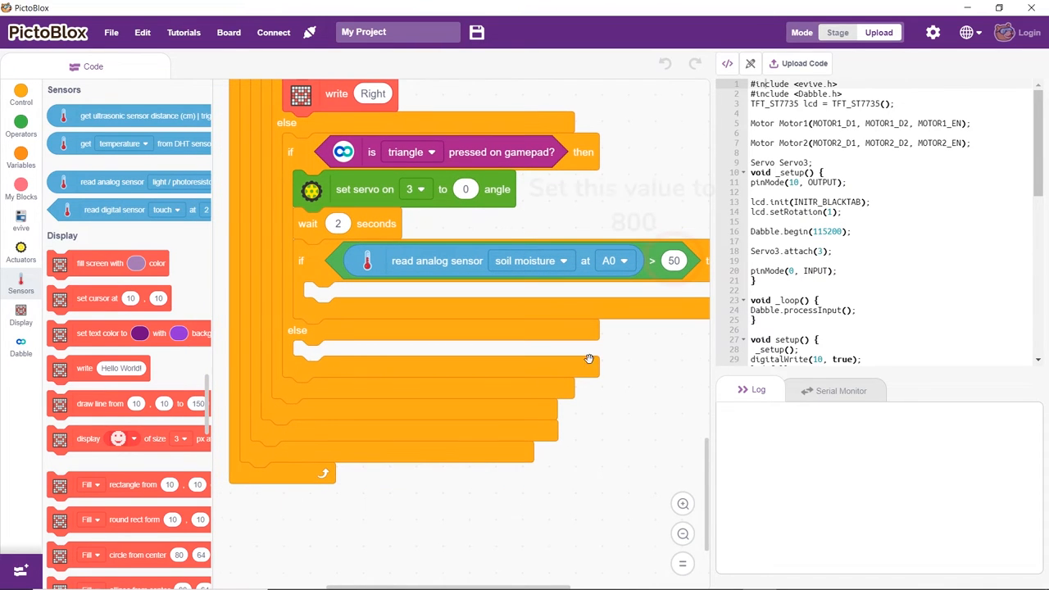
- Switch the relay at pin 10 ON inside the moisture check
{"action": "left_click", "coordinate": [20, 252]}
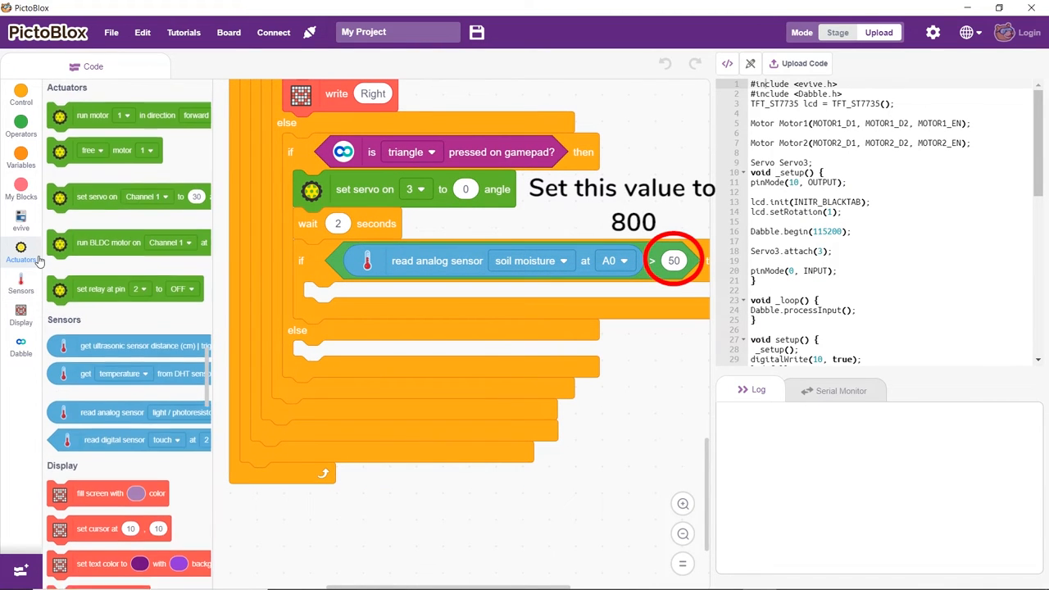
{"action": "left_click_drag", "start_coordinate": [77, 290], "coordinate": [320, 297]}
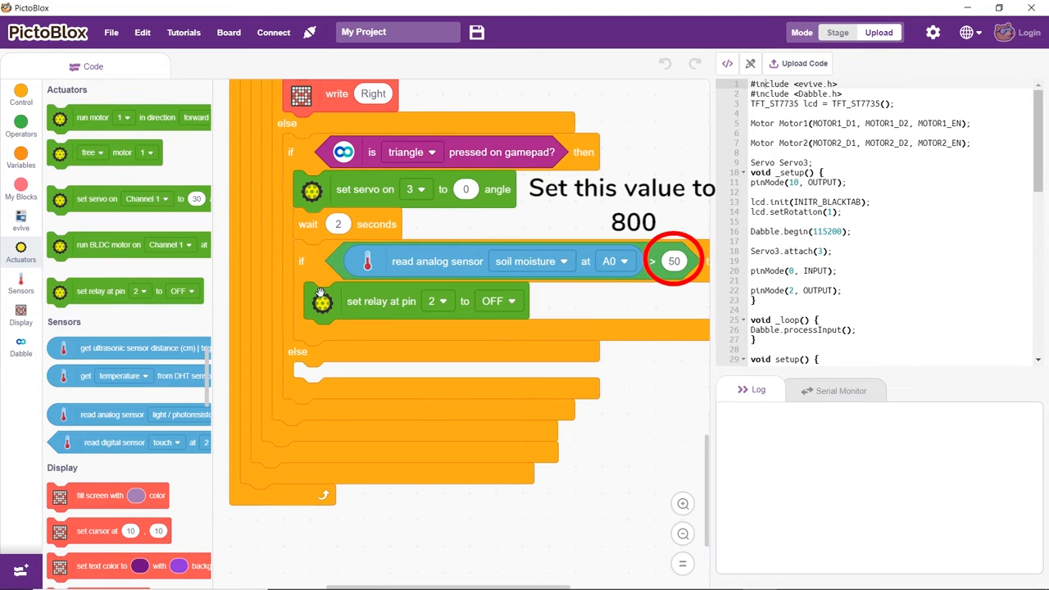
{"action": "left_click", "coordinate": [435, 300]}
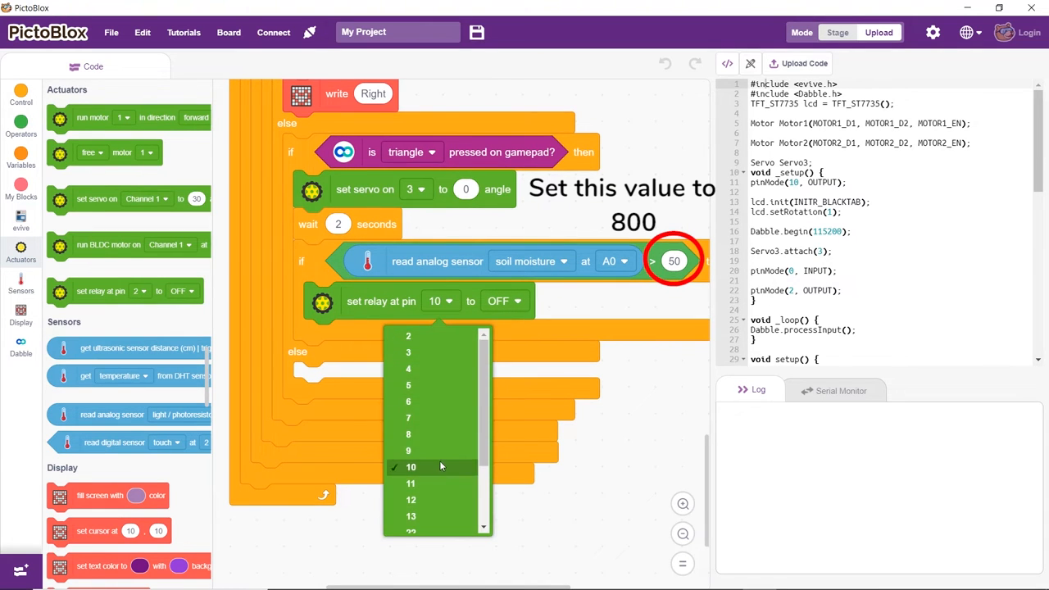
{"action": "left_click", "coordinate": [439, 461]}
{"action": "left_click", "coordinate": [511, 301]}
{"action": "left_click", "coordinate": [480, 336]}
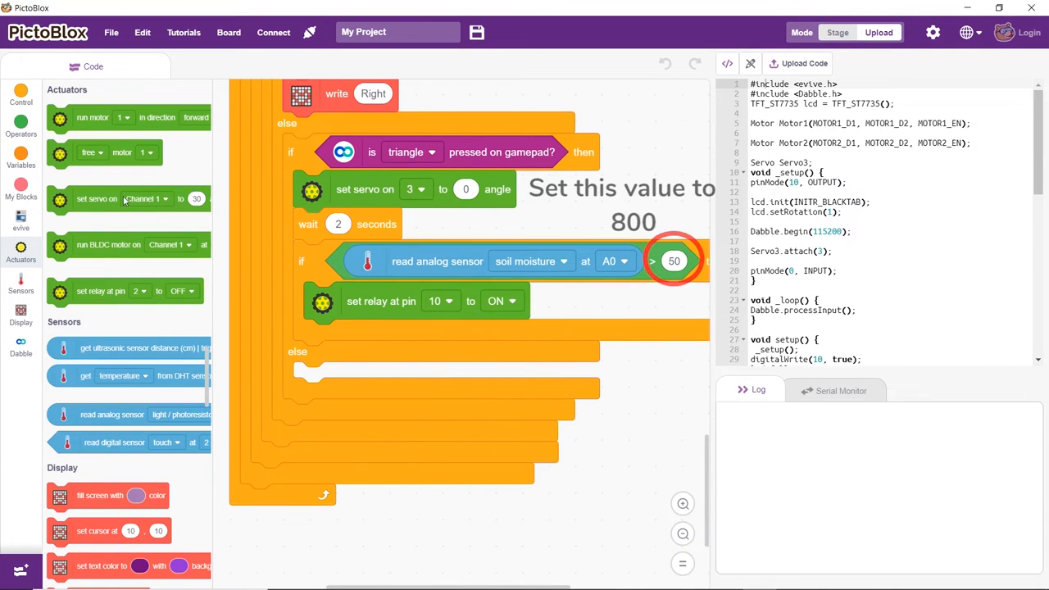
- Wait 1.5 seconds, then switch the relay at pin 10 OFF
{"action": "left_click", "coordinate": [21, 95]}
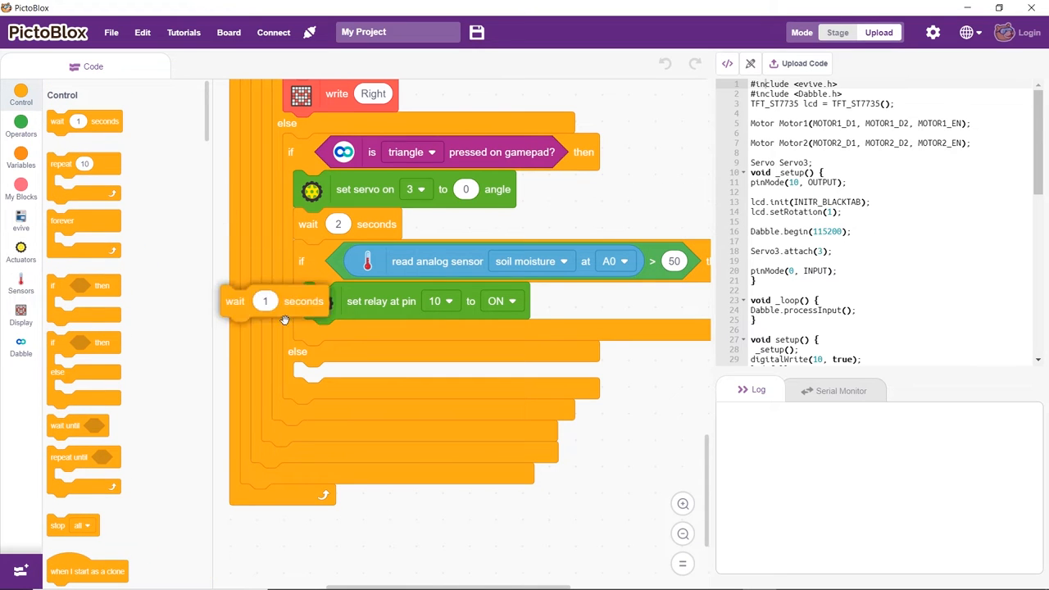
{"action": "left_click_drag", "start_coordinate": [59, 121], "coordinate": [360, 336]}
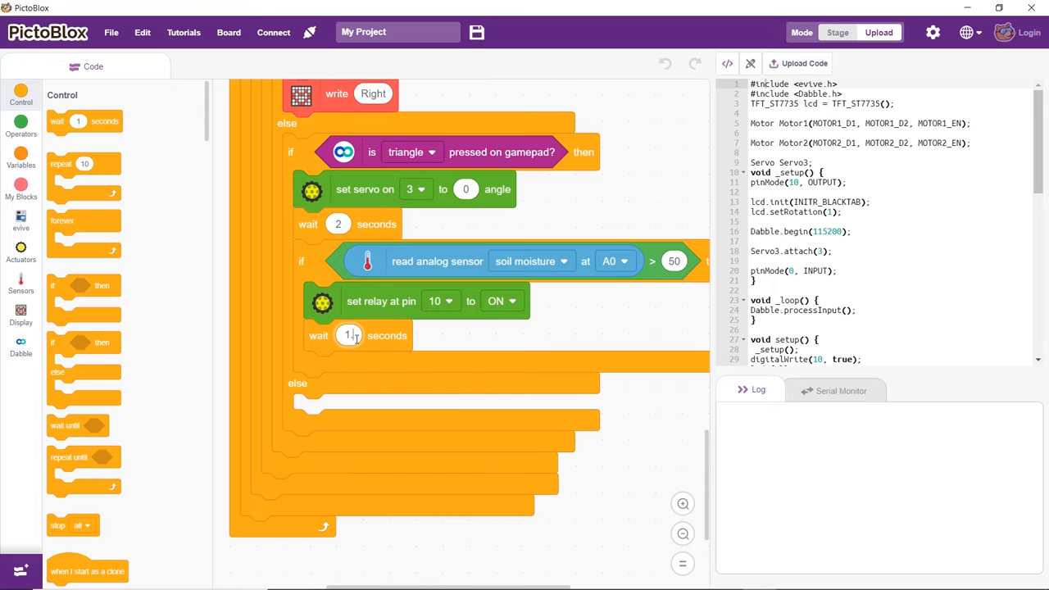
{"action": "type", "text": ".5"}
{"action": "left_click", "coordinate": [20, 252]}
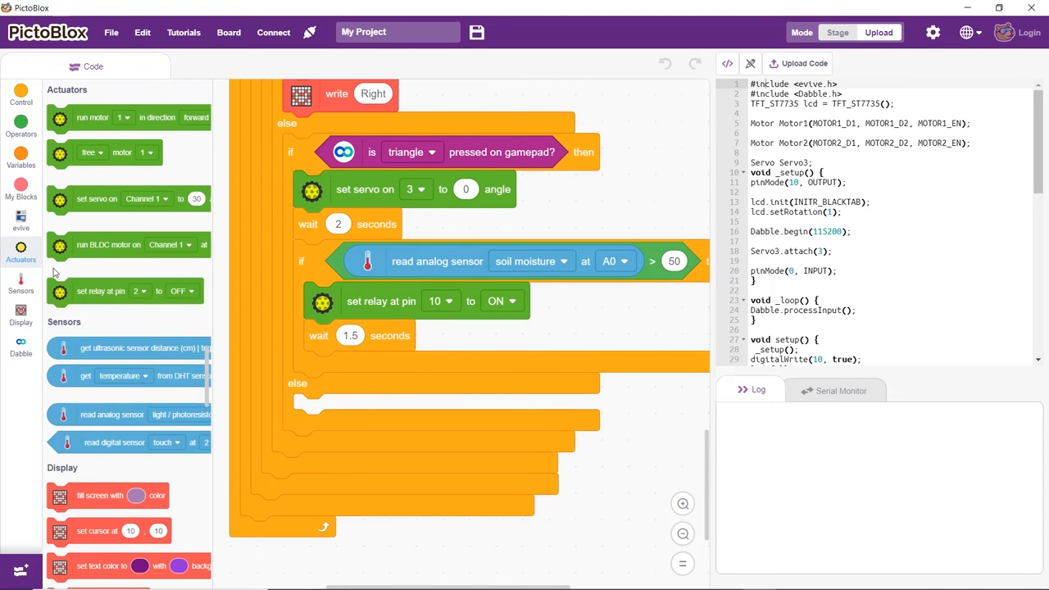
{"action": "left_click_drag", "start_coordinate": [99, 291], "coordinate": [414, 370]}
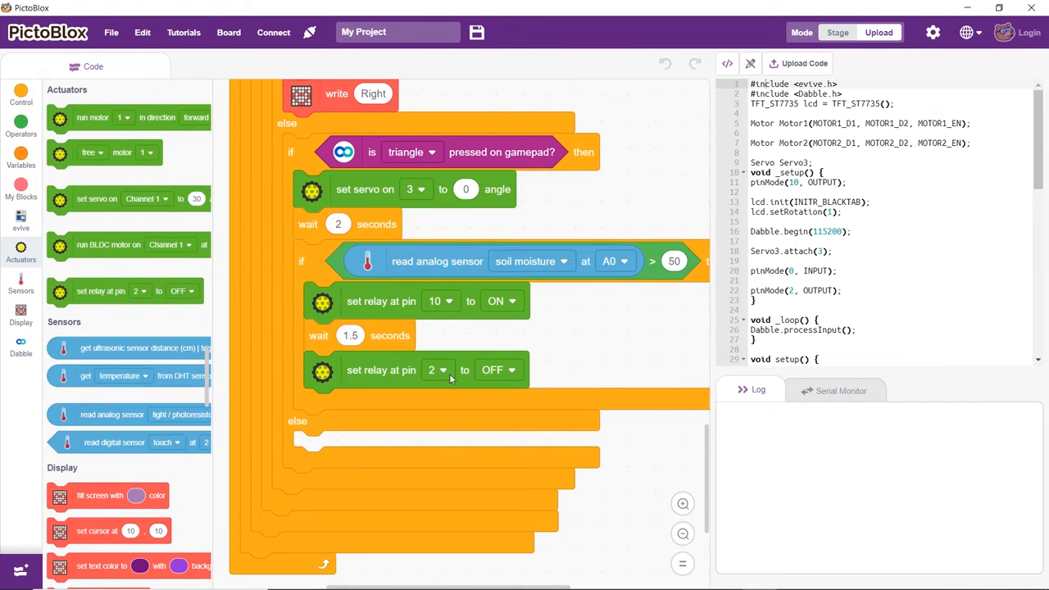
{"action": "left_click", "coordinate": [441, 370]}
{"action": "left_click", "coordinate": [401, 292]}
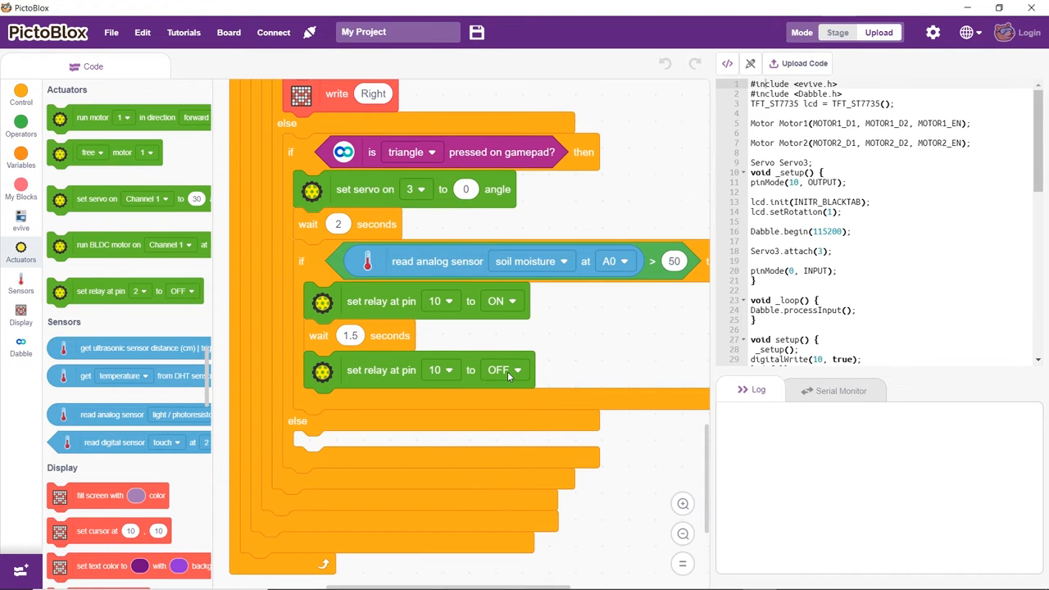
{"action": "scroll", "coordinate": [508, 374], "scroll_direction": "down", "scroll_amount": 3}
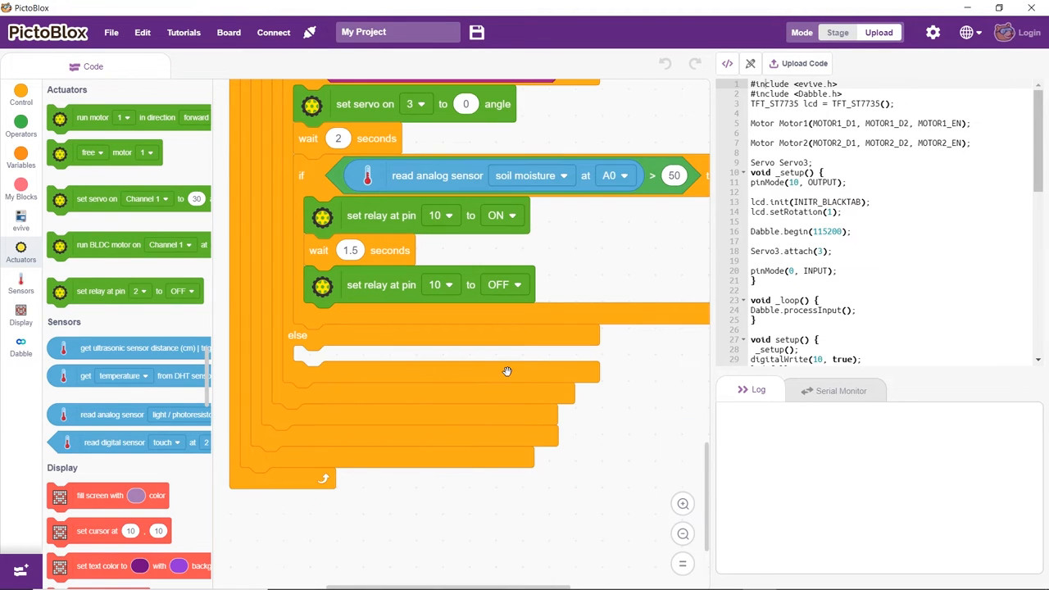
- Nest an if-else in the else branch checking 'is cross pressed on gamepad?'
{"action": "left_click", "coordinate": [20, 94]}
{"action": "left_click_drag", "start_coordinate": [65, 338], "coordinate": [312, 369]}
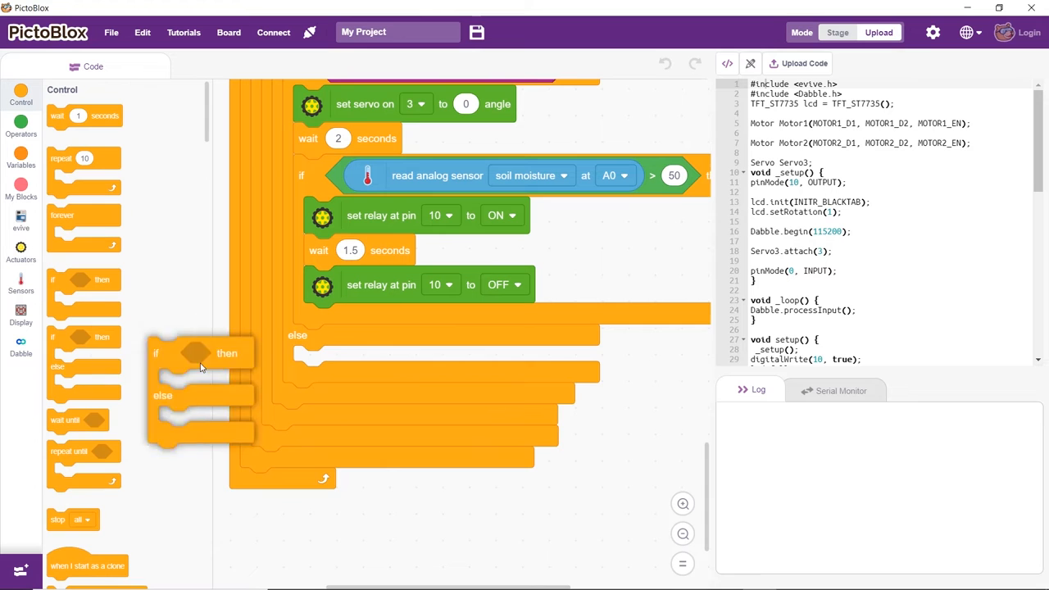
{"action": "scroll", "coordinate": [312, 370], "scroll_direction": "down", "scroll_amount": 3}
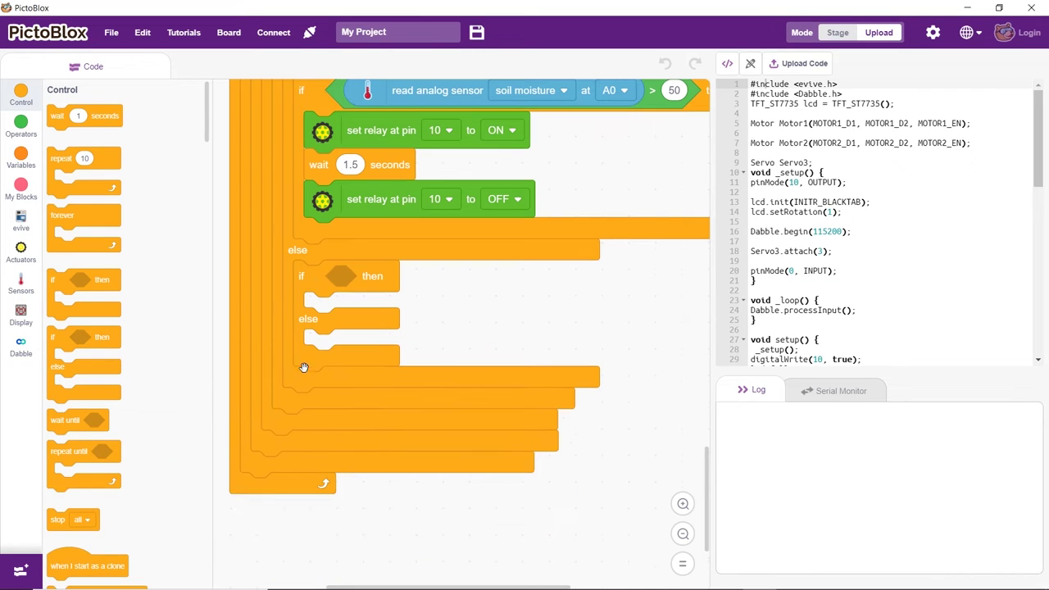
{"action": "left_click", "coordinate": [21, 345]}
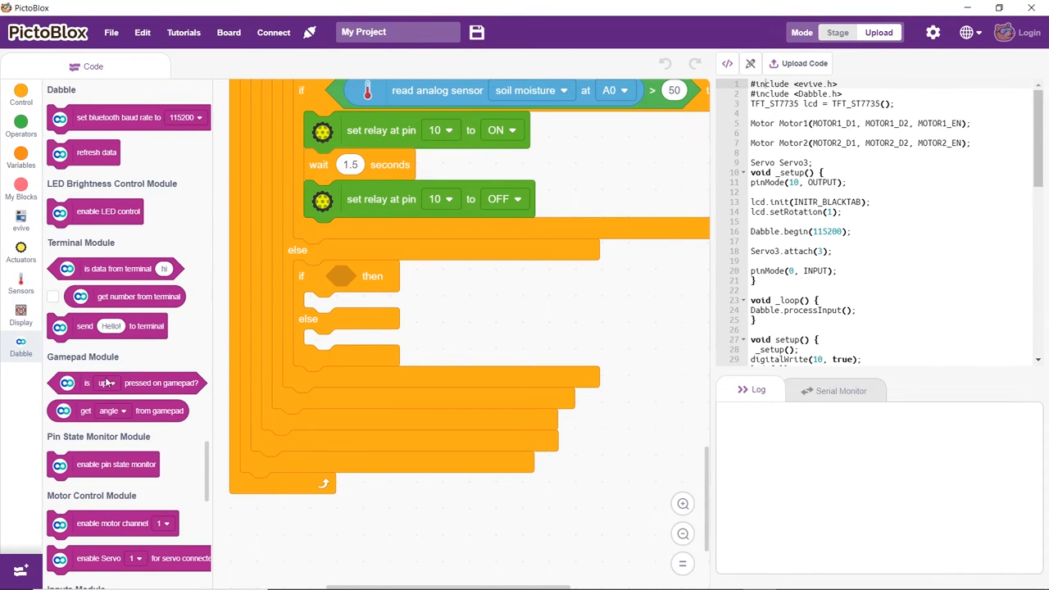
{"action": "left_click_drag", "start_coordinate": [88, 382], "coordinate": [361, 278]}
{"action": "left_click", "coordinate": [409, 279]}
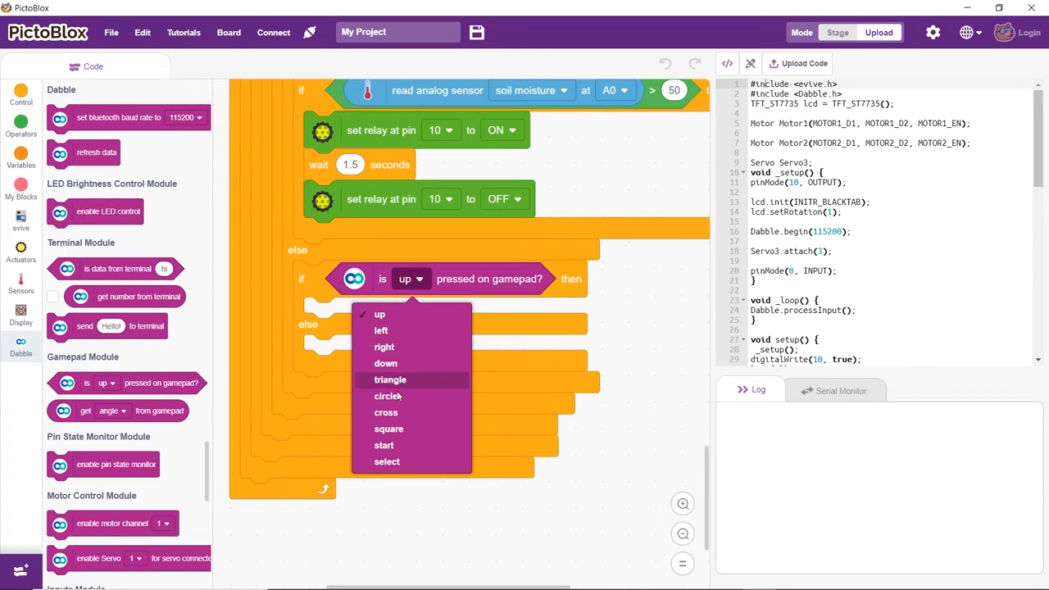
{"action": "left_click", "coordinate": [386, 412]}
- Set the servo on channel 3 to 90 degrees when cross is pressed
{"action": "left_click", "coordinate": [20, 127]}
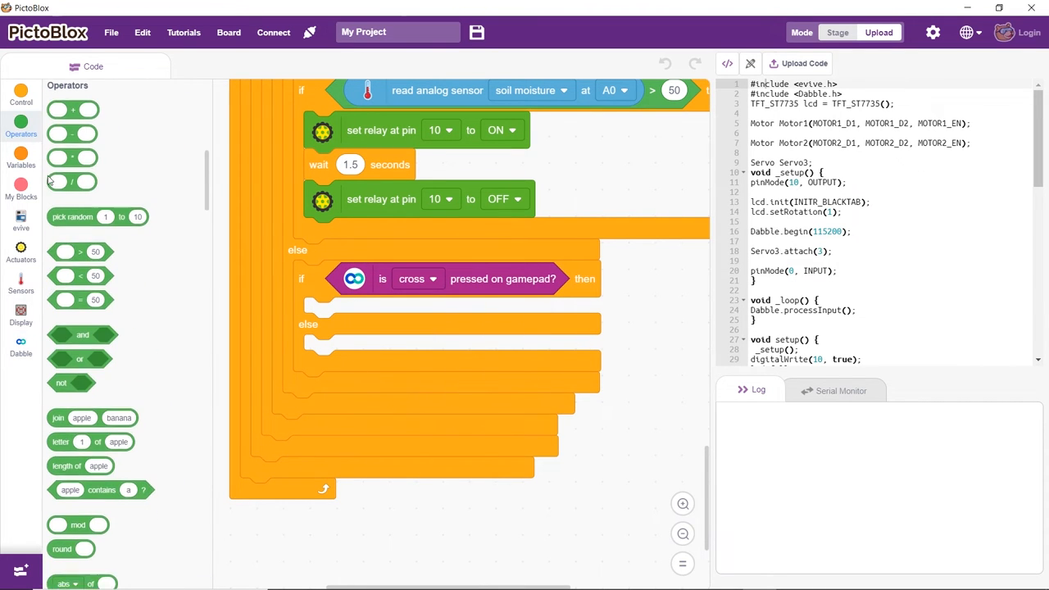
{"action": "left_click", "coordinate": [20, 253]}
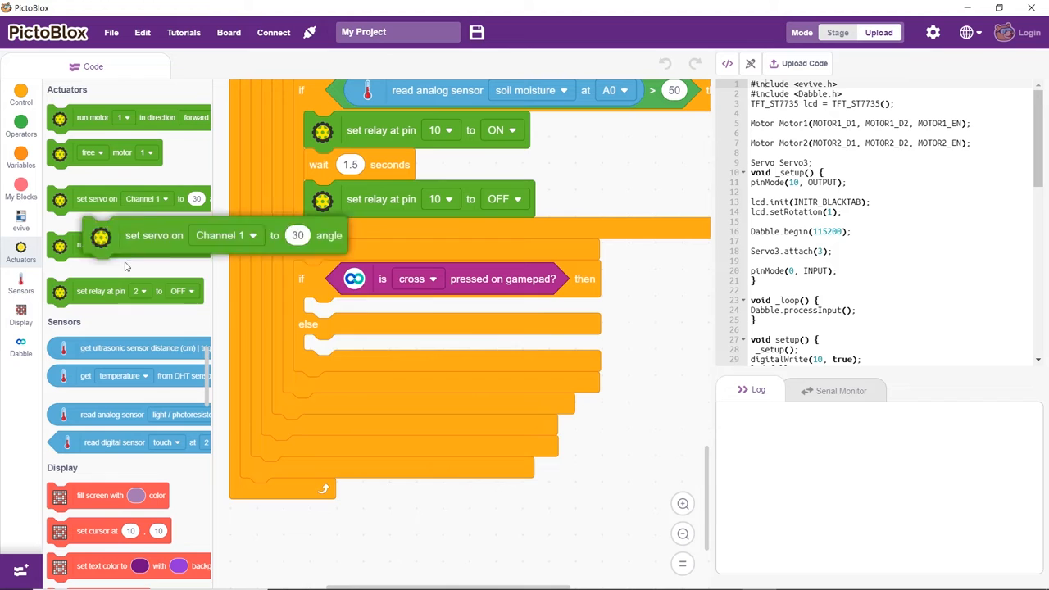
{"action": "left_click_drag", "start_coordinate": [97, 198], "coordinate": [373, 315]}
{"action": "left_click", "coordinate": [447, 315]}
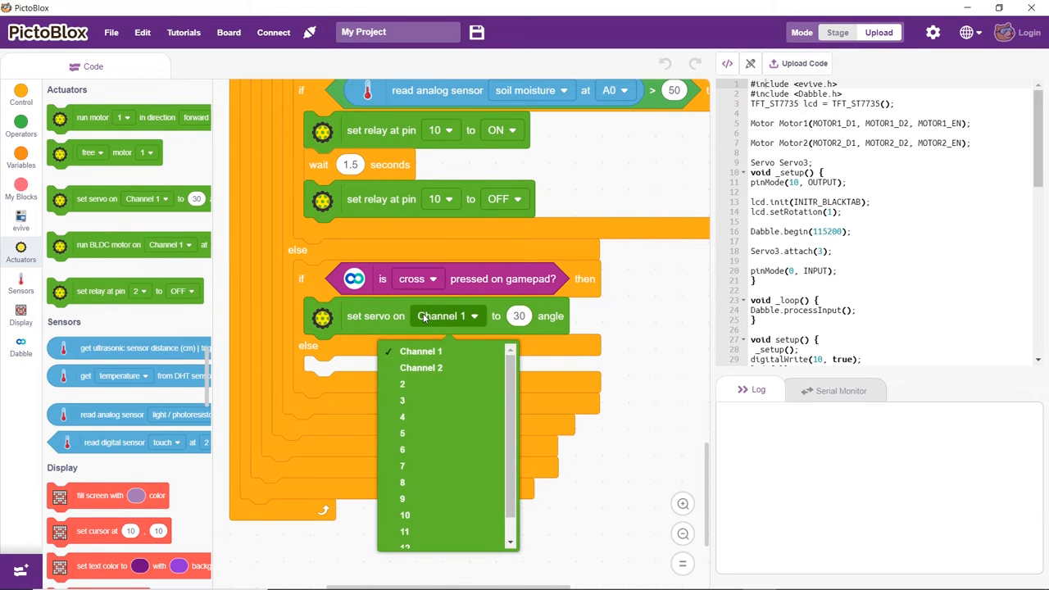
{"action": "left_click", "coordinate": [410, 405]}
{"action": "left_click", "coordinate": [477, 316]}
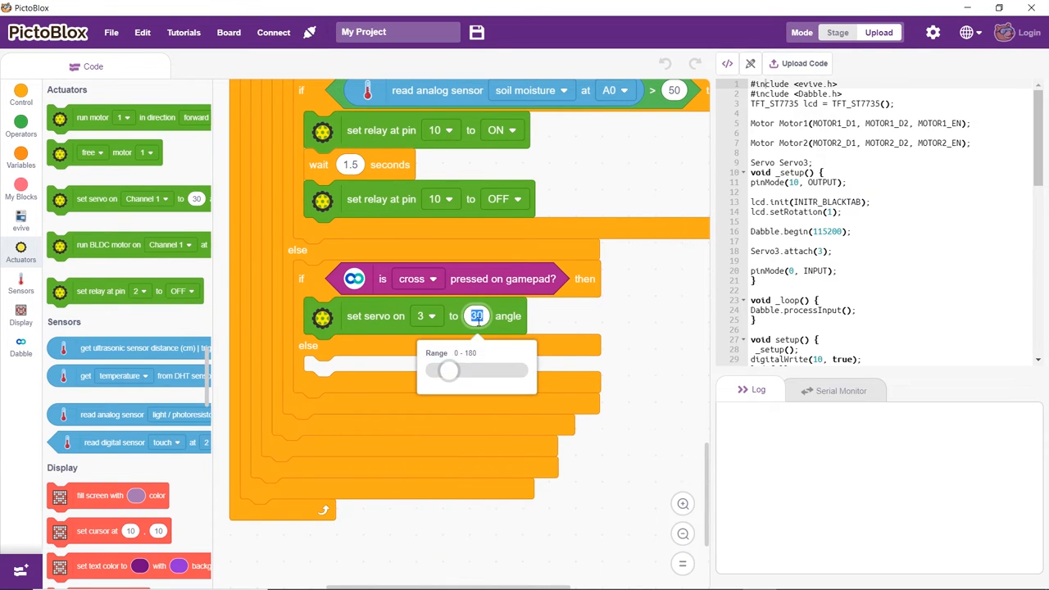
{"action": "type", "text": "90"}
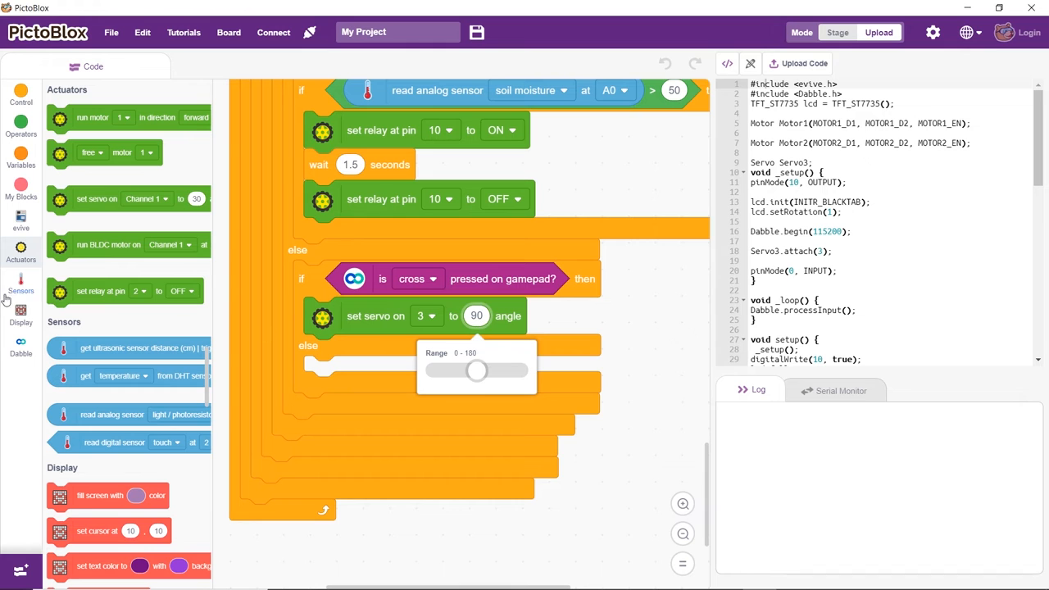
- Otherwise run Brake and write Brake on the display
{"action": "left_click", "coordinate": [21, 190]}
{"action": "left_click_drag", "start_coordinate": [60, 141], "coordinate": [287, 364]}
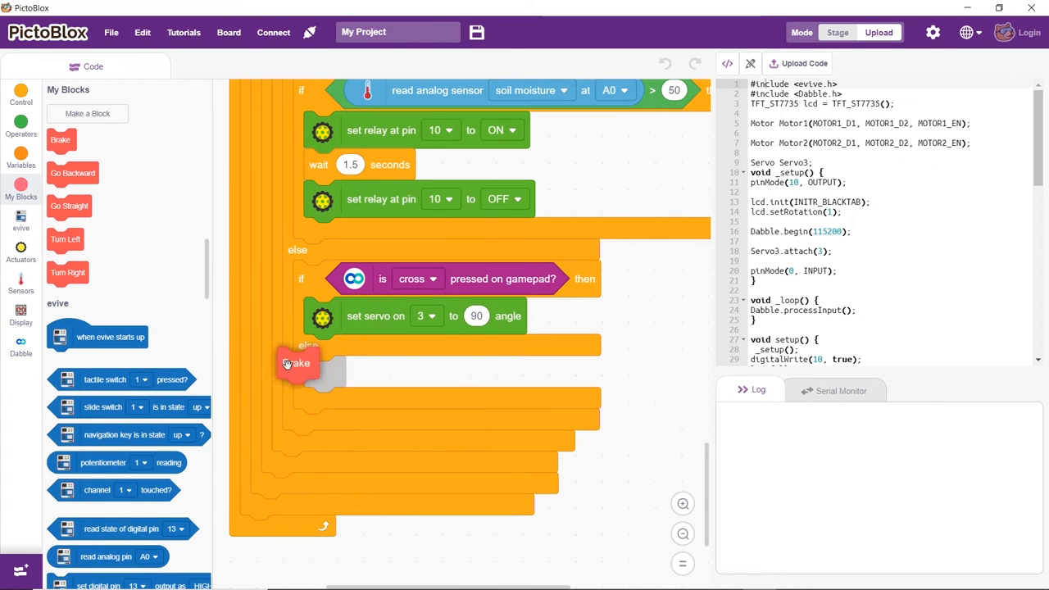
{"action": "left_click", "coordinate": [20, 320]}
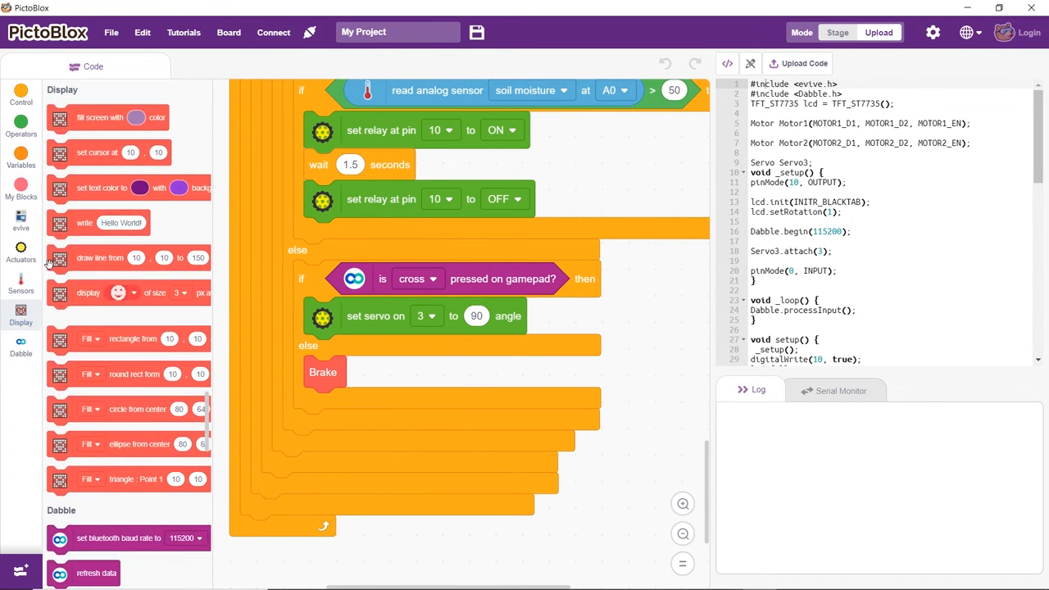
{"action": "left_click_drag", "start_coordinate": [82, 222], "coordinate": [315, 409]}
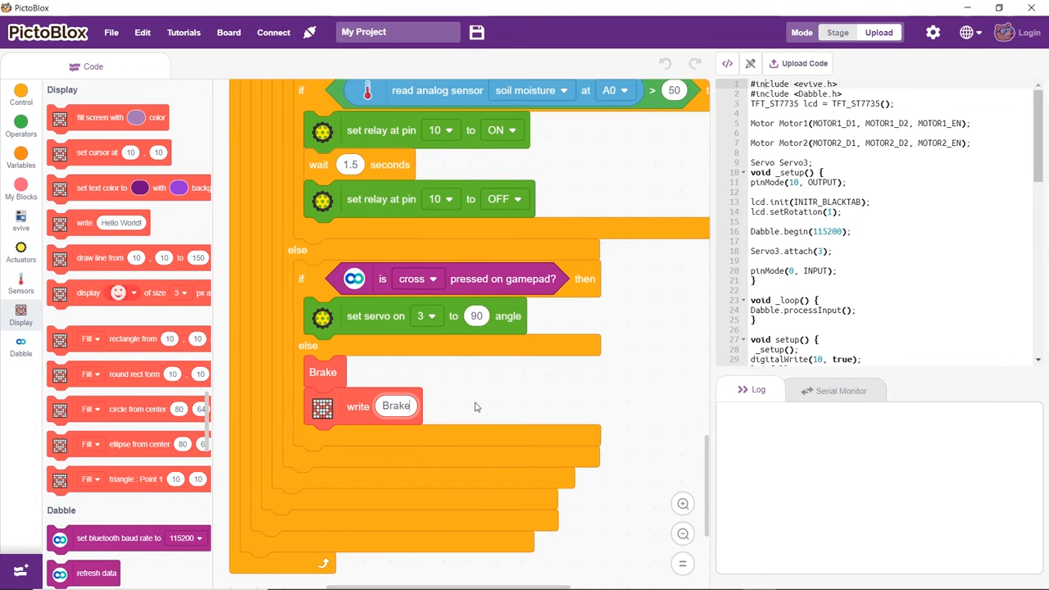
{"action": "scroll", "coordinate": [475, 406], "scroll_direction": "down", "scroll_amount": 3}
- Reset the zoom and upload the finished script to the evive board
{"action": "left_click", "coordinate": [680, 567]}
{"action": "scroll", "coordinate": [616, 534], "scroll_direction": "down", "scroll_amount": 3}
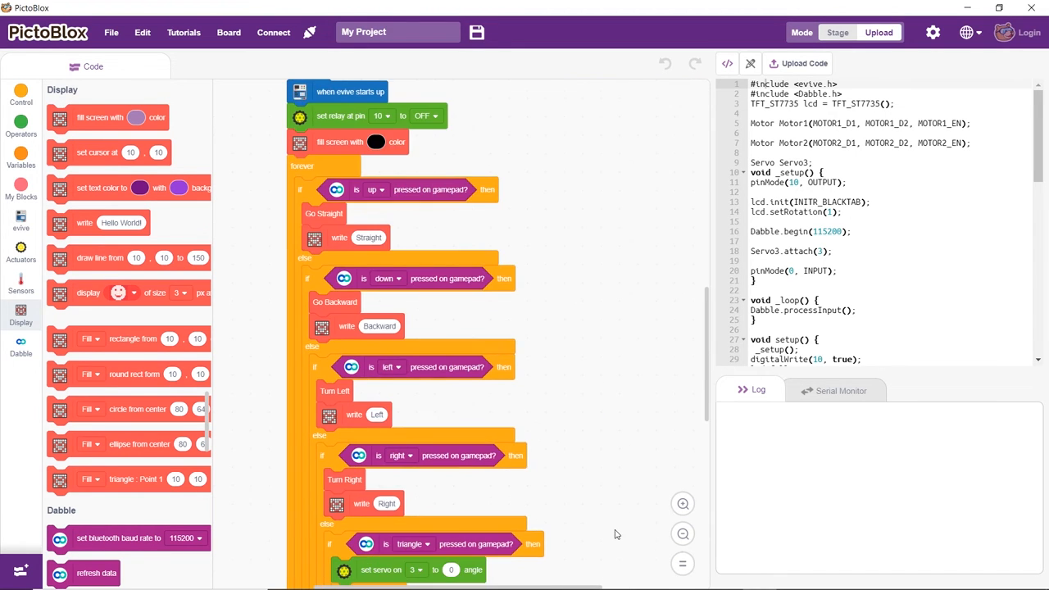
{"action": "scroll", "coordinate": [616, 534], "scroll_direction": "down", "scroll_amount": 3}
{"action": "scroll", "coordinate": [616, 534], "scroll_direction": "down", "scroll_amount": 2}
{"action": "scroll", "coordinate": [616, 534], "scroll_direction": "down", "scroll_amount": 2}
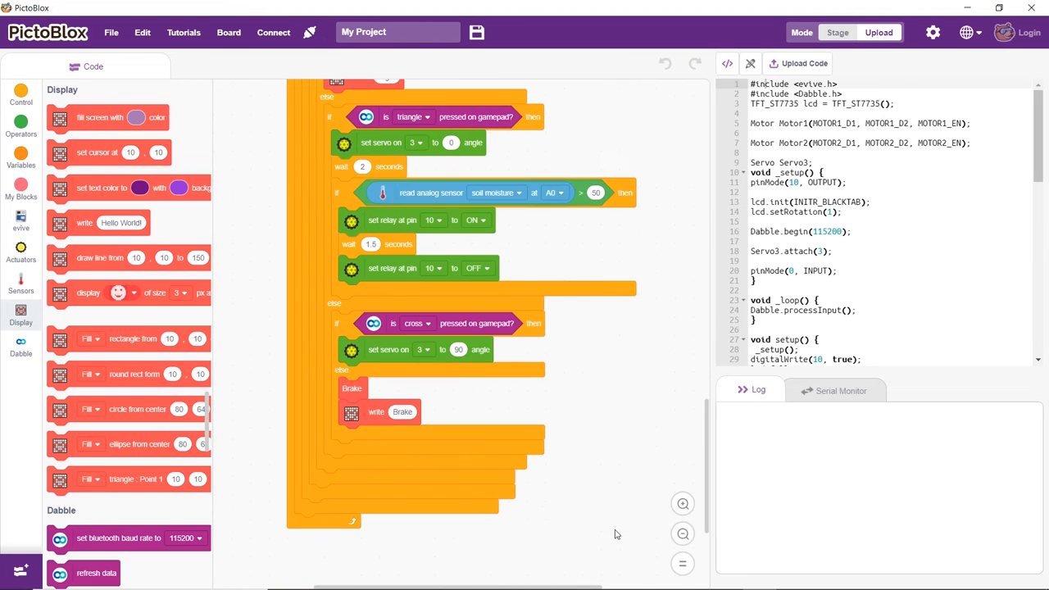
{"action": "scroll", "coordinate": [616, 534], "scroll_direction": "up", "scroll_amount": 3}
{"action": "scroll", "coordinate": [616, 534], "scroll_direction": "up", "scroll_amount": 3}
{"action": "scroll", "coordinate": [617, 534], "scroll_direction": "up", "scroll_amount": 2}
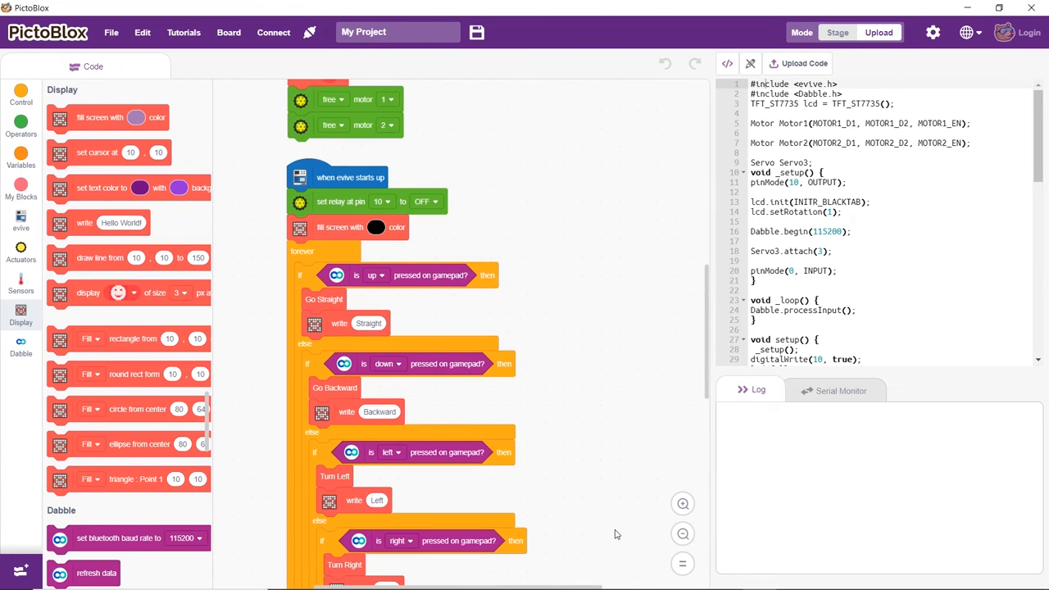
{"action": "left_click", "coordinate": [779, 66]}
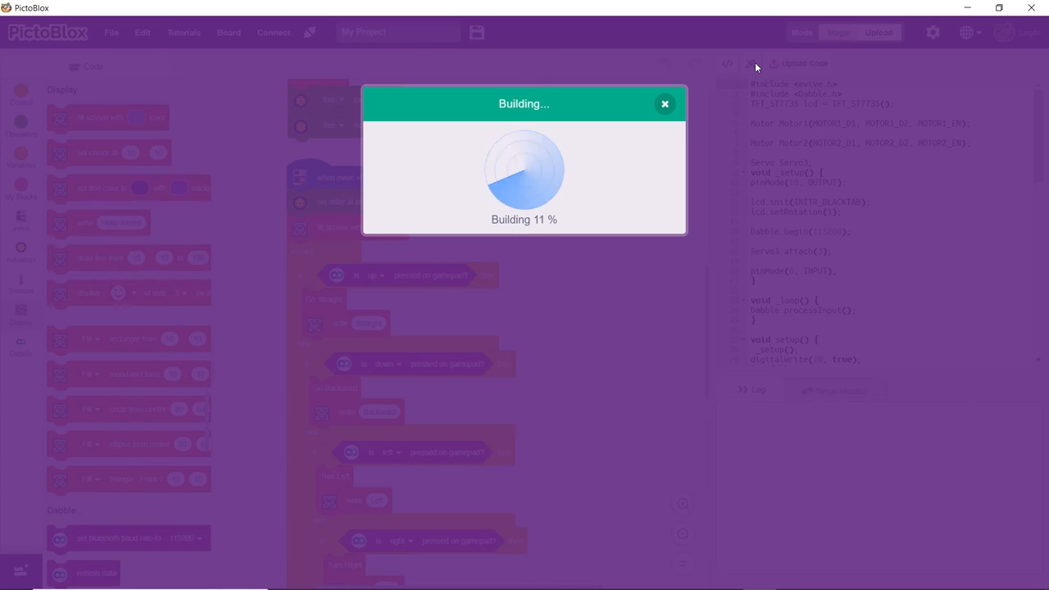